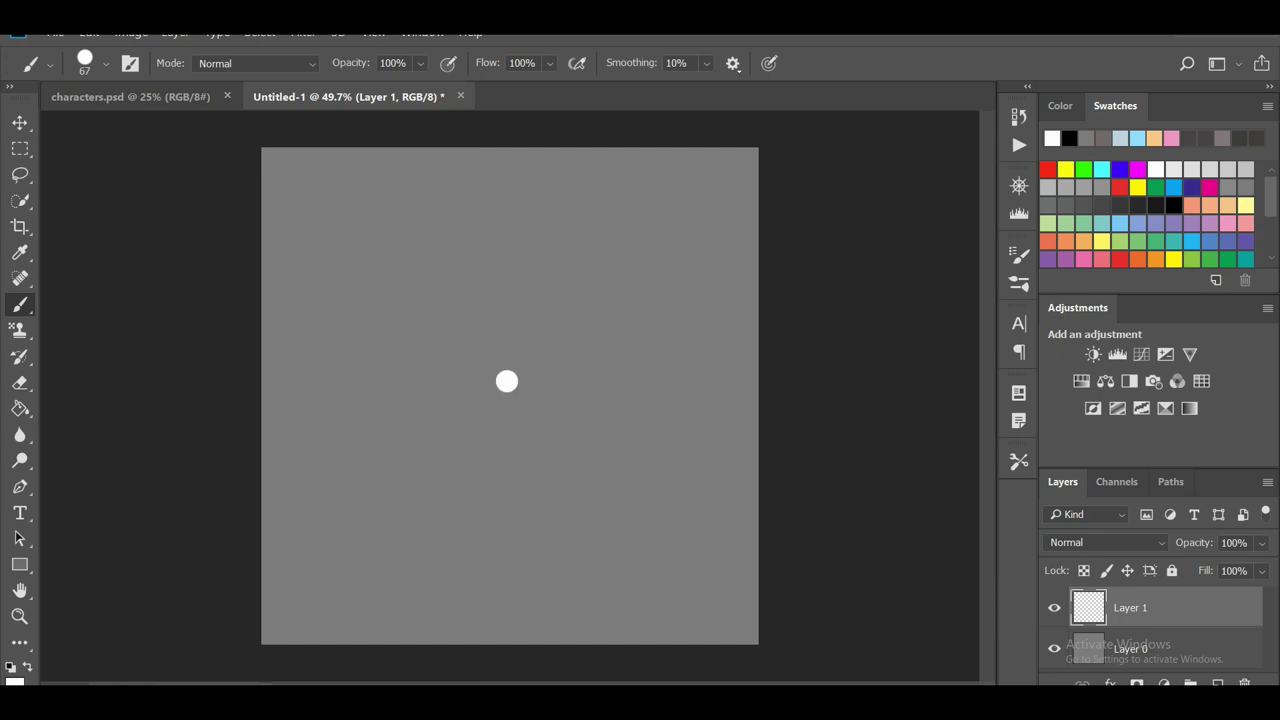
Paint the large white blob body with a smile and a near-white arc along its edge.
right_click(556, 371)
drag(690, 419, 669, 419)
drag(495, 425, 545, 424)
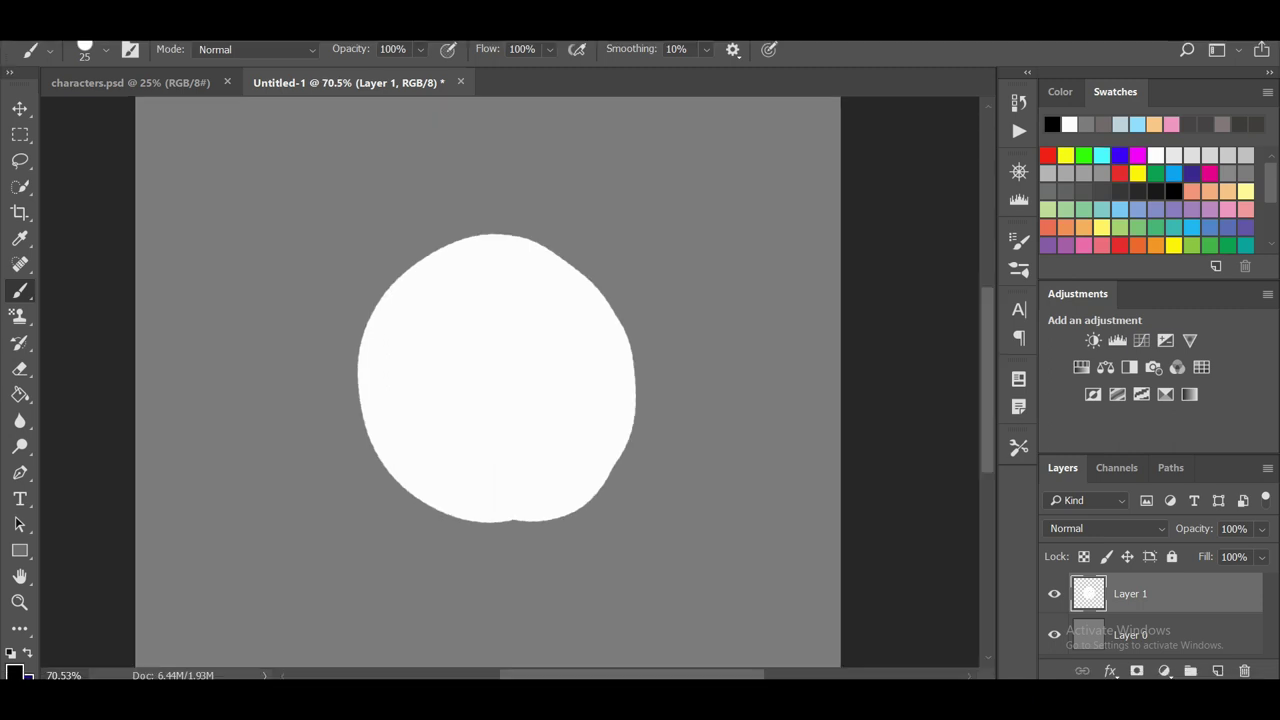
click(1069, 124)
drag(638, 450, 527, 526)
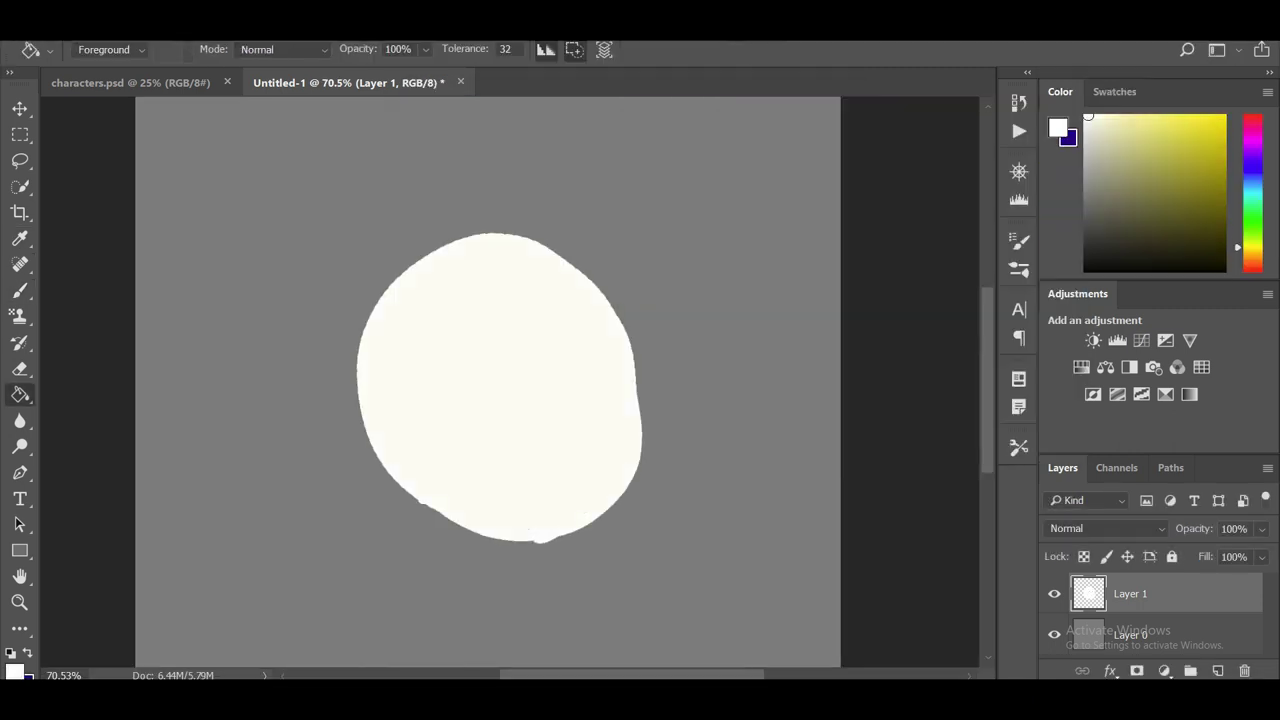
Paint a black eye dot on the blob and bring up the Wacom Tablet Properties.
key(b)
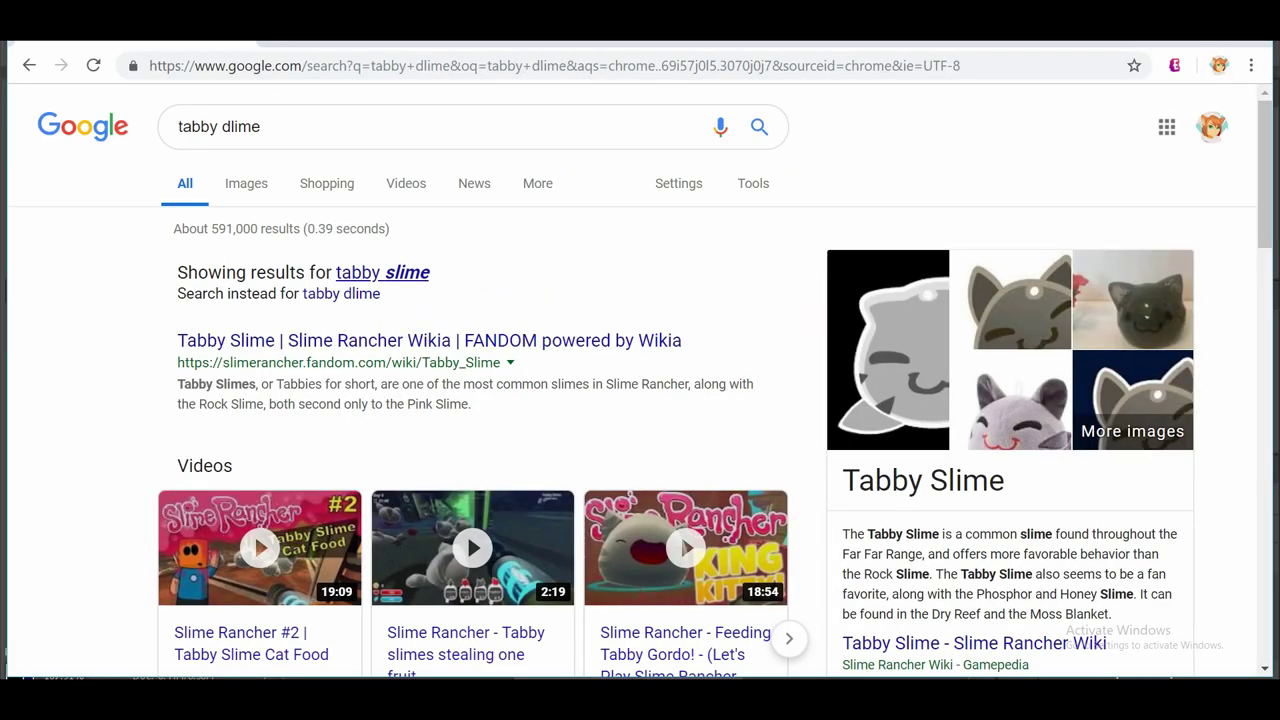
click(469, 323)
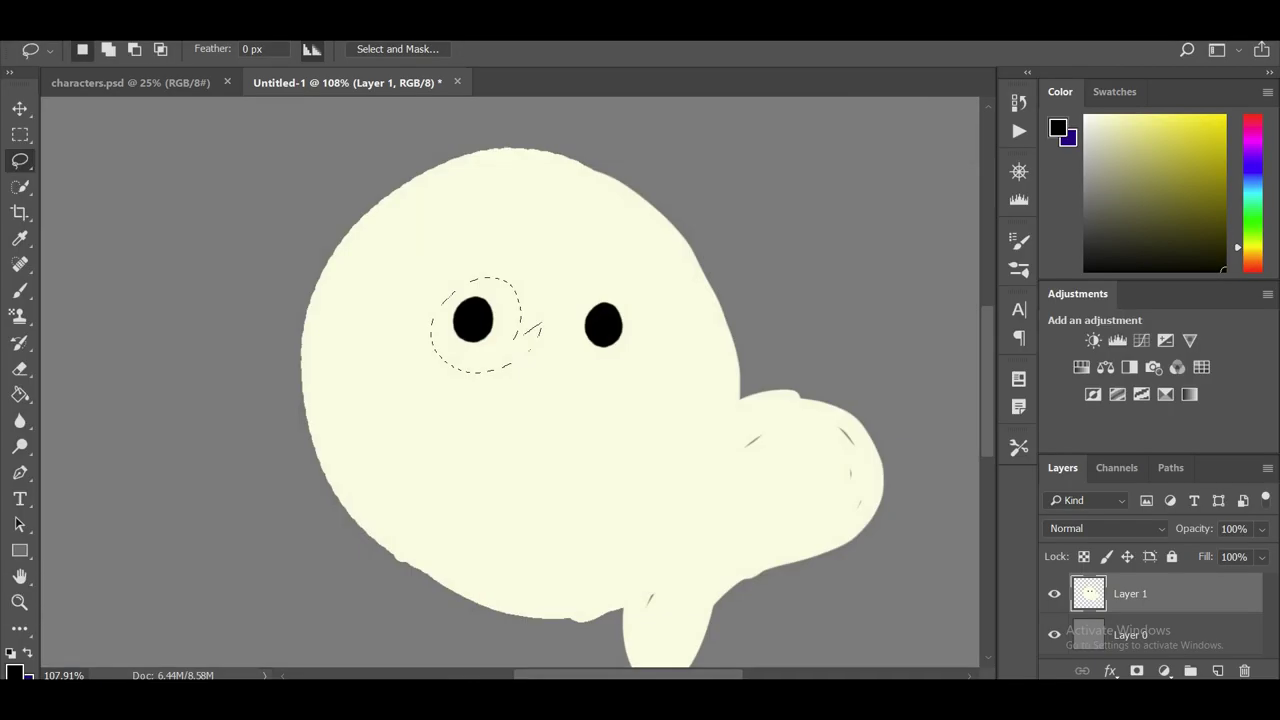
key(ctrl+d)
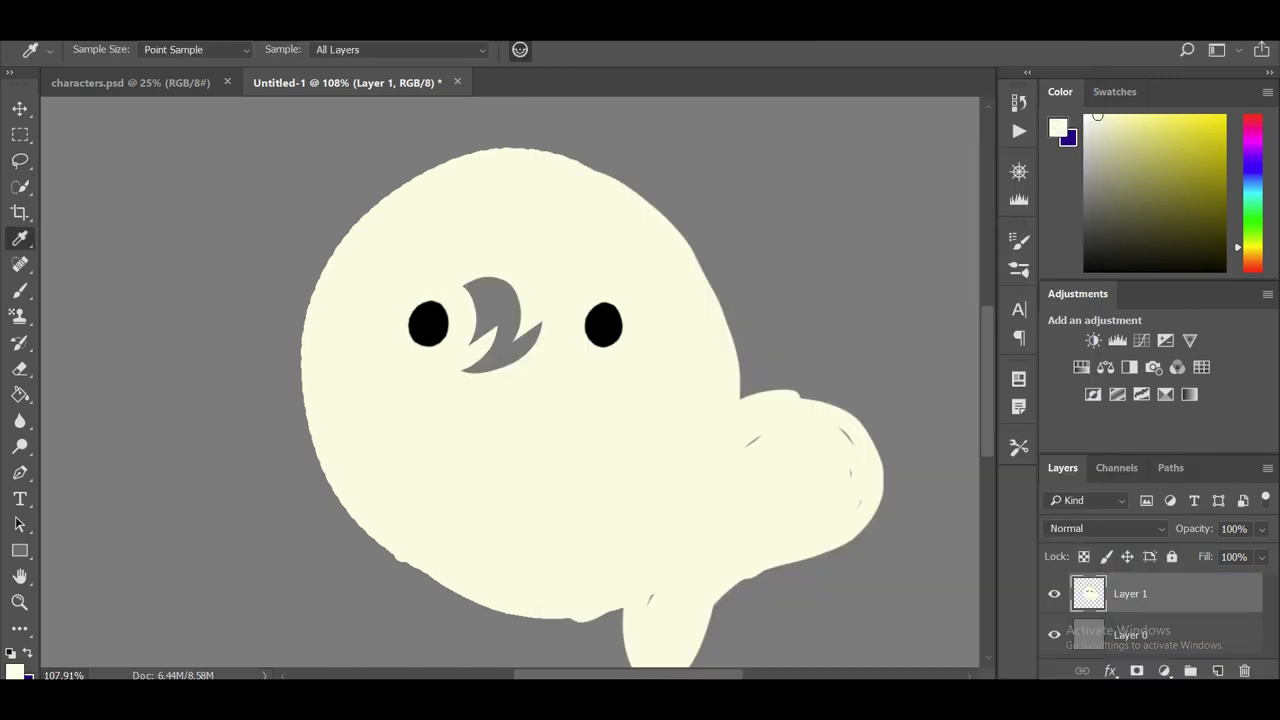
Draw the mouth, resize the face, and cover the grey crescent beside it with cream.
key(b)
right_click(494, 354)
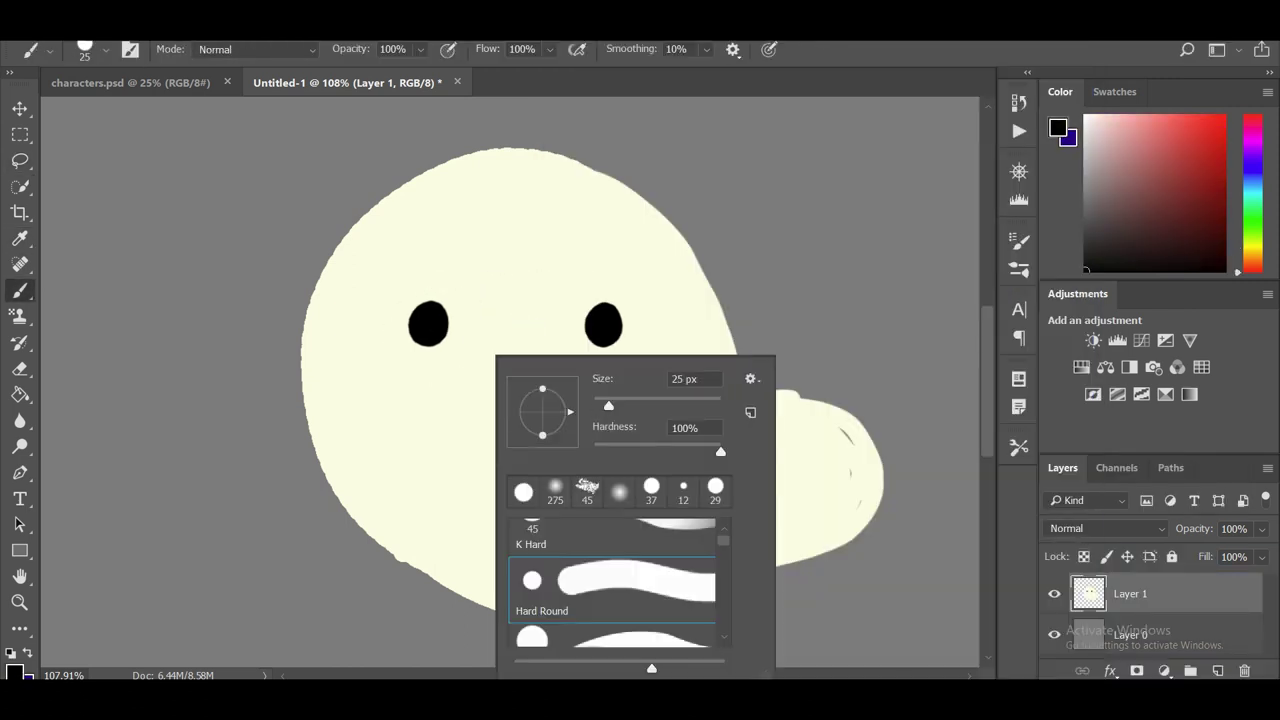
drag(505, 400, 628, 405)
key(ctrl+t)
key(Return)
key(b)
drag(250, 360, 460, 225)
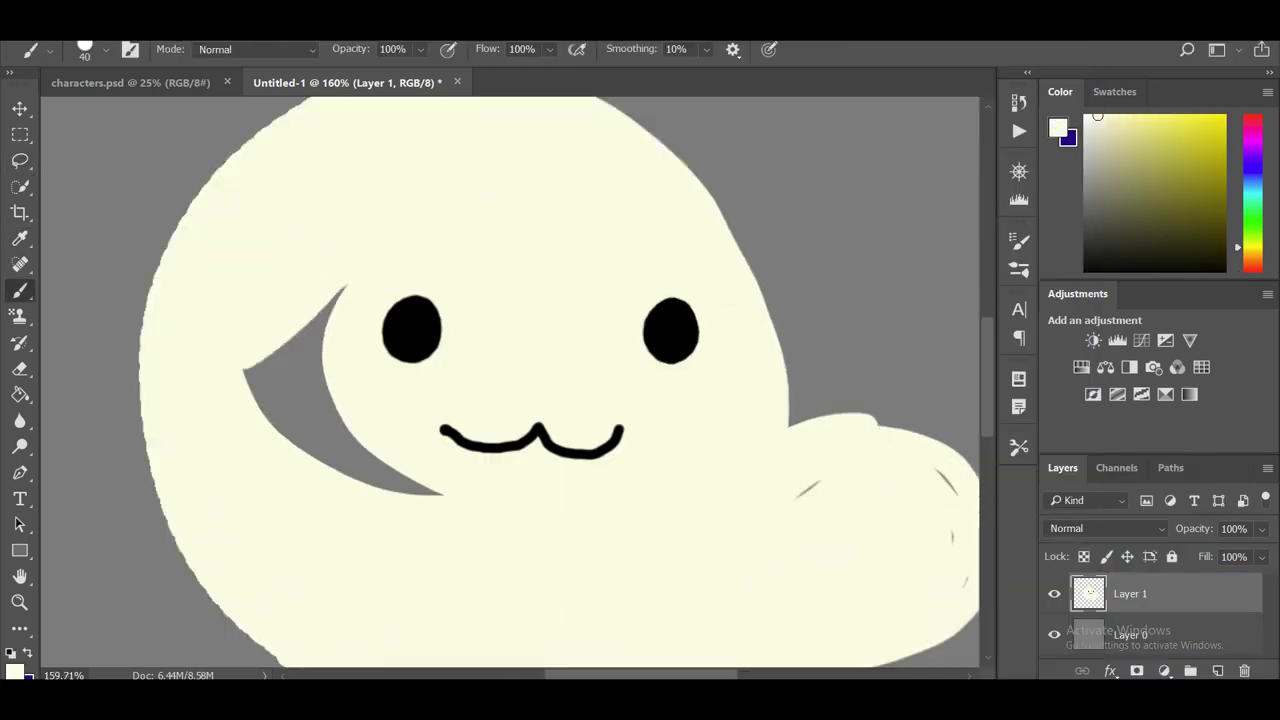
drag(250, 300, 440, 480)
Sample a canvas colour, then draw and fill the left ear with a resized brush.
key(ctrl+minus)
key(ctrl+plus)
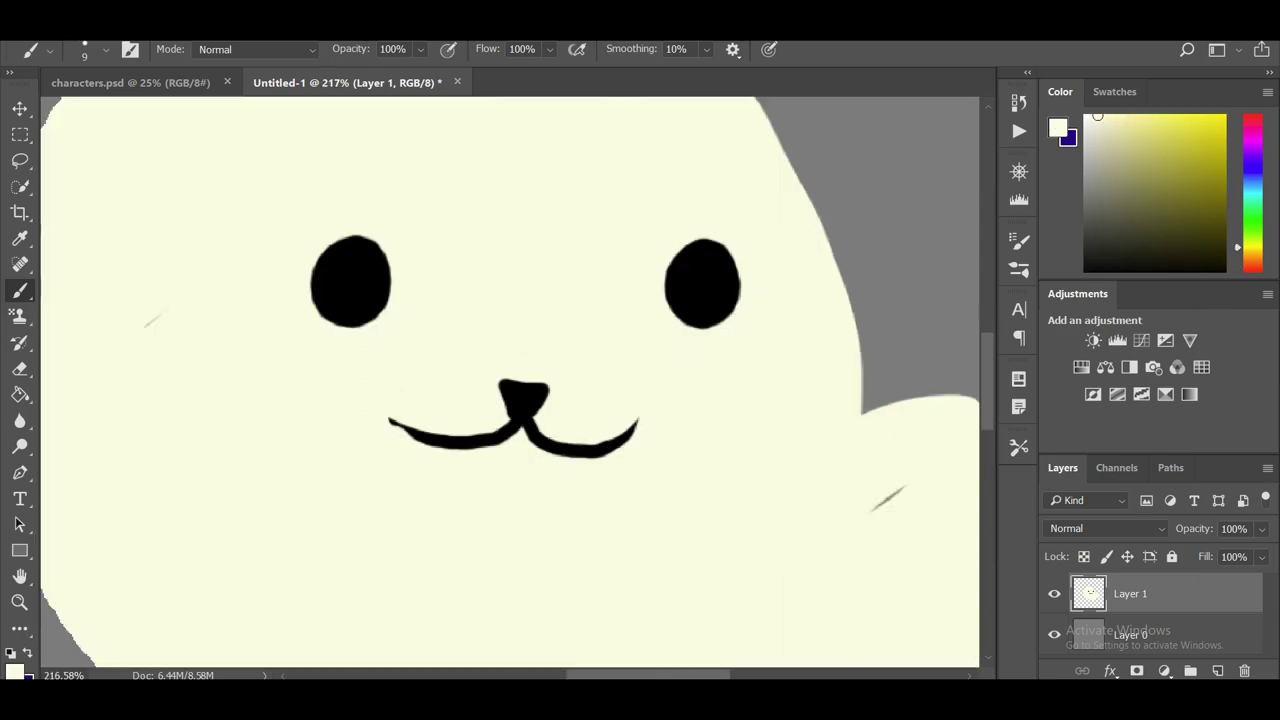
key(ctrl+minus)
key(i)
key(b)
drag(352, 320, 450, 235)
right_click(386, 243)
key(Escape)
drag(370, 200, 400, 300)
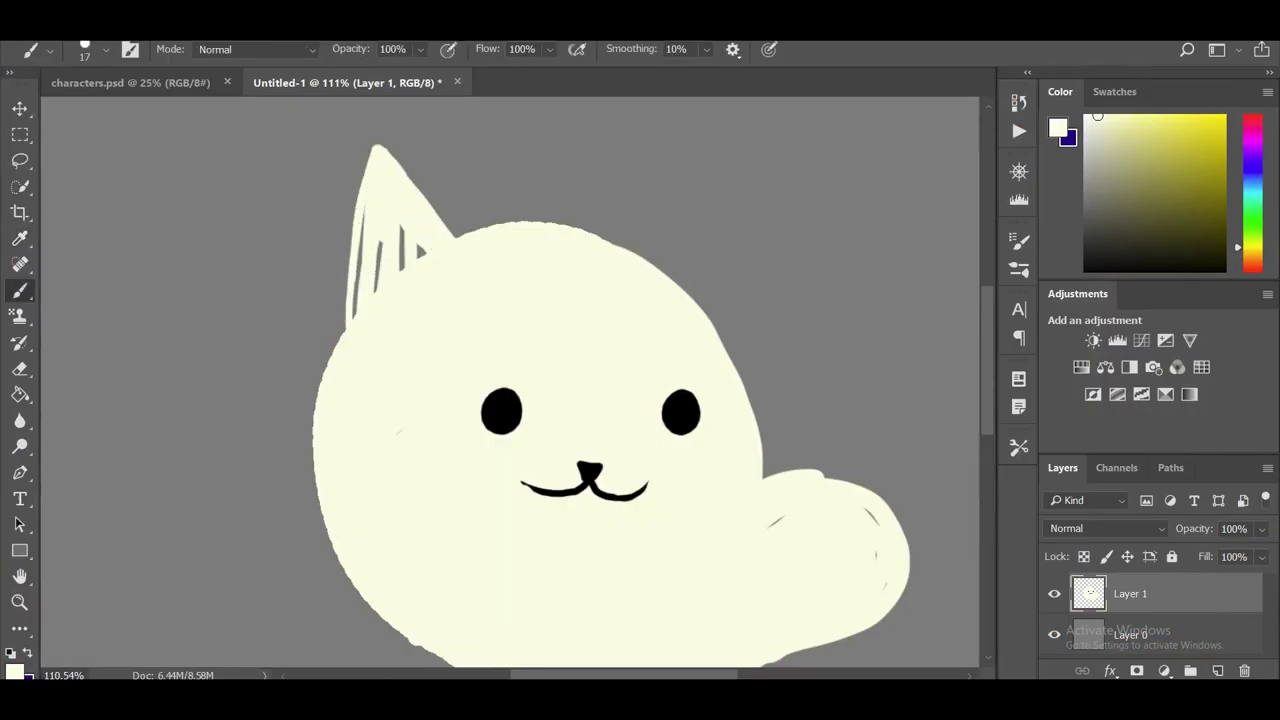
Outline and fill the right ear in cream and reshape the left ear tip.
drag(625, 245, 735, 300)
mouse_move(655, 265)
mouse_down()
mouse_move(715, 220)
mouse_move(728, 290)
mouse_up()
drag(372, 150, 440, 230)
drag(600, 400, 606, 420)
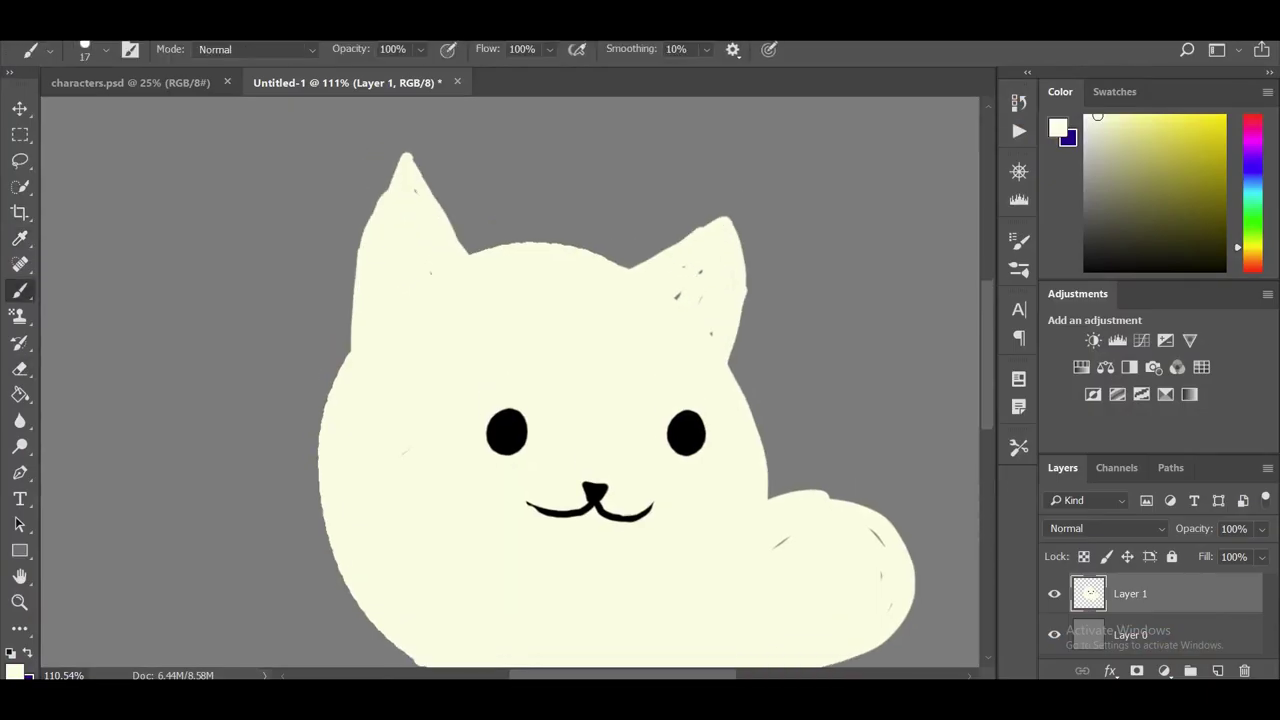
Draw the tail, reshape the body lobes, and smooth the body's bottom edge.
key(ctrl+minus)
key(ctrl+plus)
drag(358, 365, 405, 450)
drag(760, 430, 620, 540)
drag(360, 380, 330, 450)
drag(500, 505, 565, 550)
key(bracketright)
drag(350, 300, 300, 440)
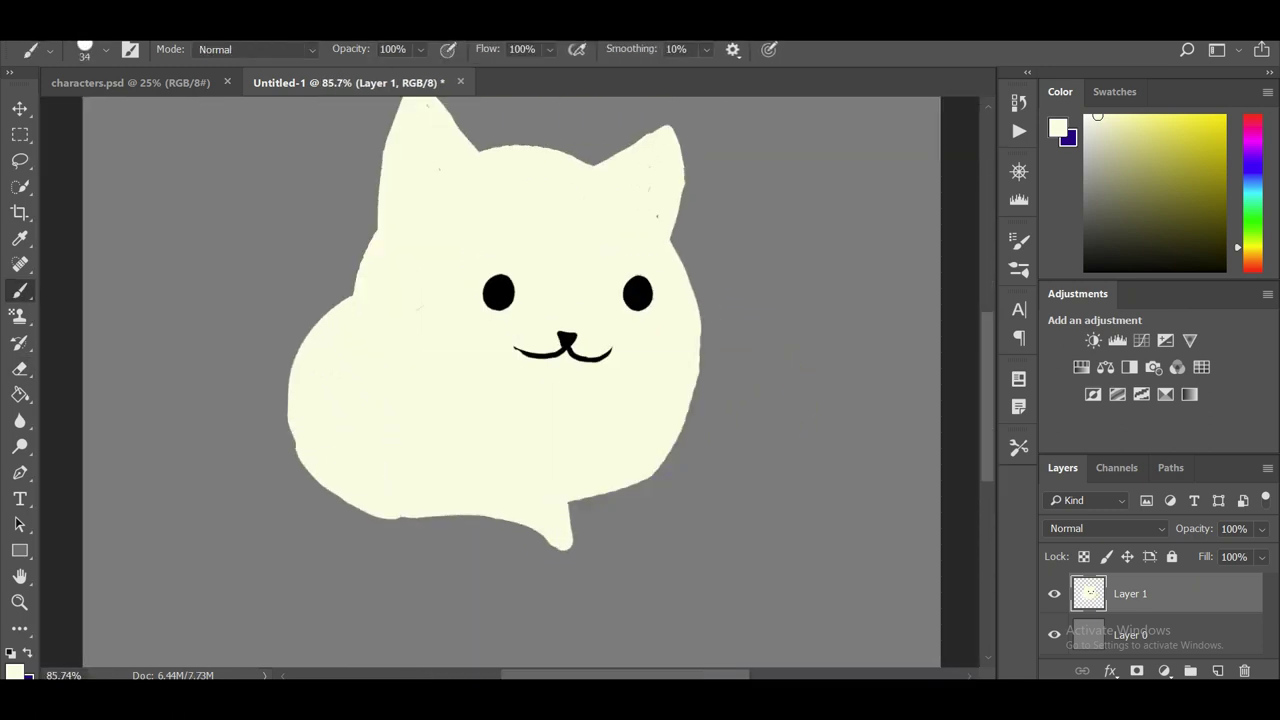
Shrink the brush and paint shading along the left inner body edge.
scroll(560, 350, up, 3)
right_click(600, 357)
key(Return)
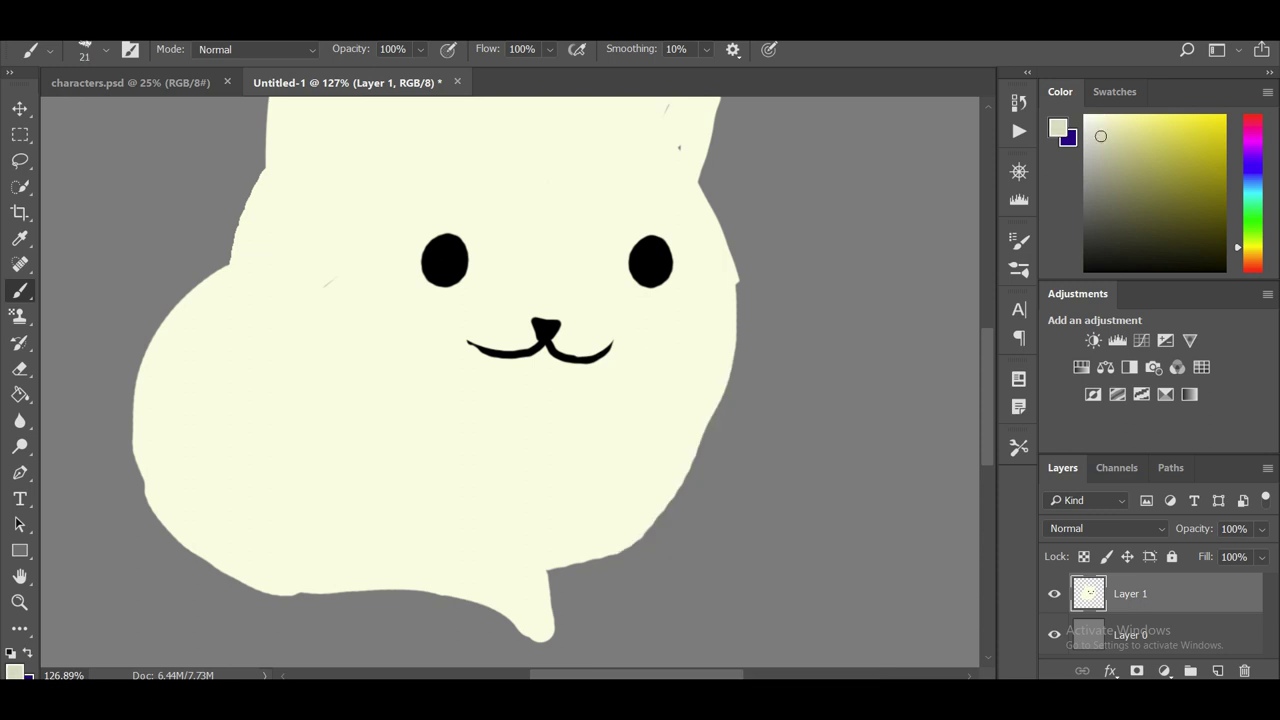
drag(242, 222, 385, 465)
scroll(490, 380, down, 2)
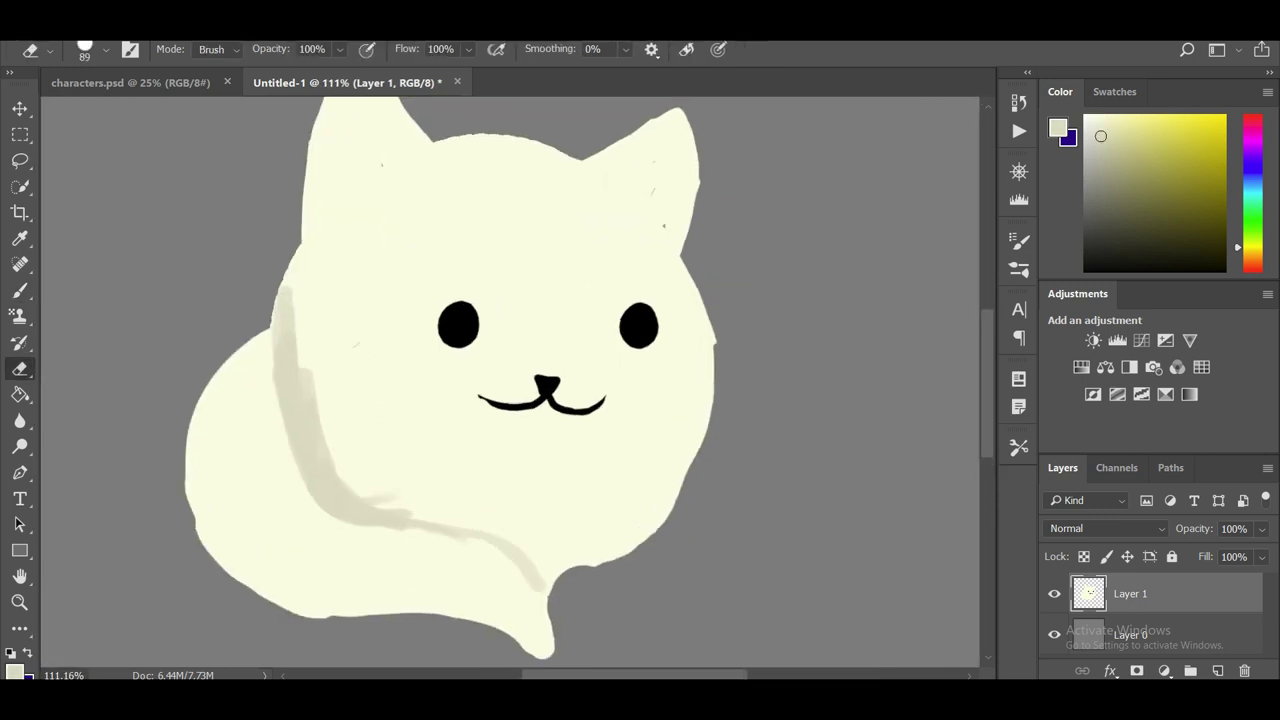
Sample a beige shade, resize the eraser, and add beige shading to the left body.
key(i)
scroll(490, 380, up, 1)
key(b)
right_click(678, 357)
key(Return)
key(e)
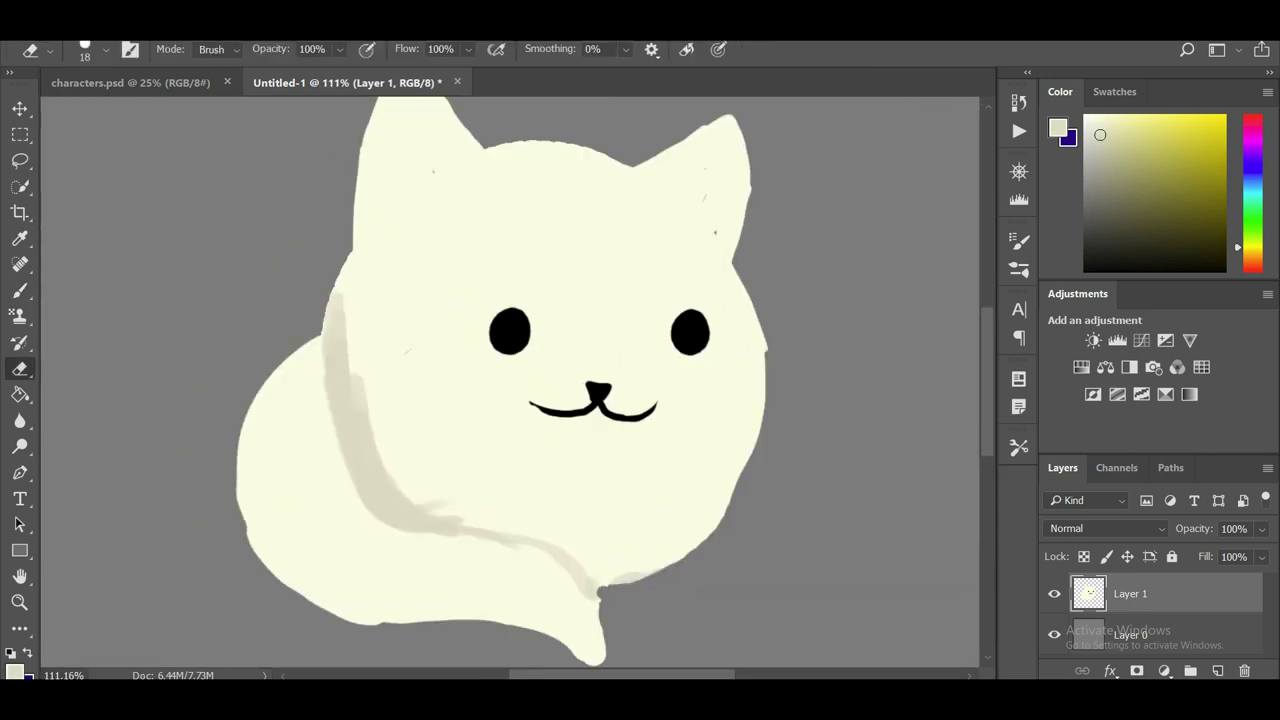
key(b)
scroll(500, 380, up, 2)
scroll(500, 380, down, 1)
mouse_move(330, 335)
mouse_down()
mouse_move(255, 450)
mouse_move(290, 540)
mouse_up()
alt+click(400, 300)
Repaint the left body shading and soften it with cream.
drag(380, 260, 400, 540)
drag(370, 460, 470, 550)
scroll(500, 380, down, 2)
scroll(400, 300, up, 2)
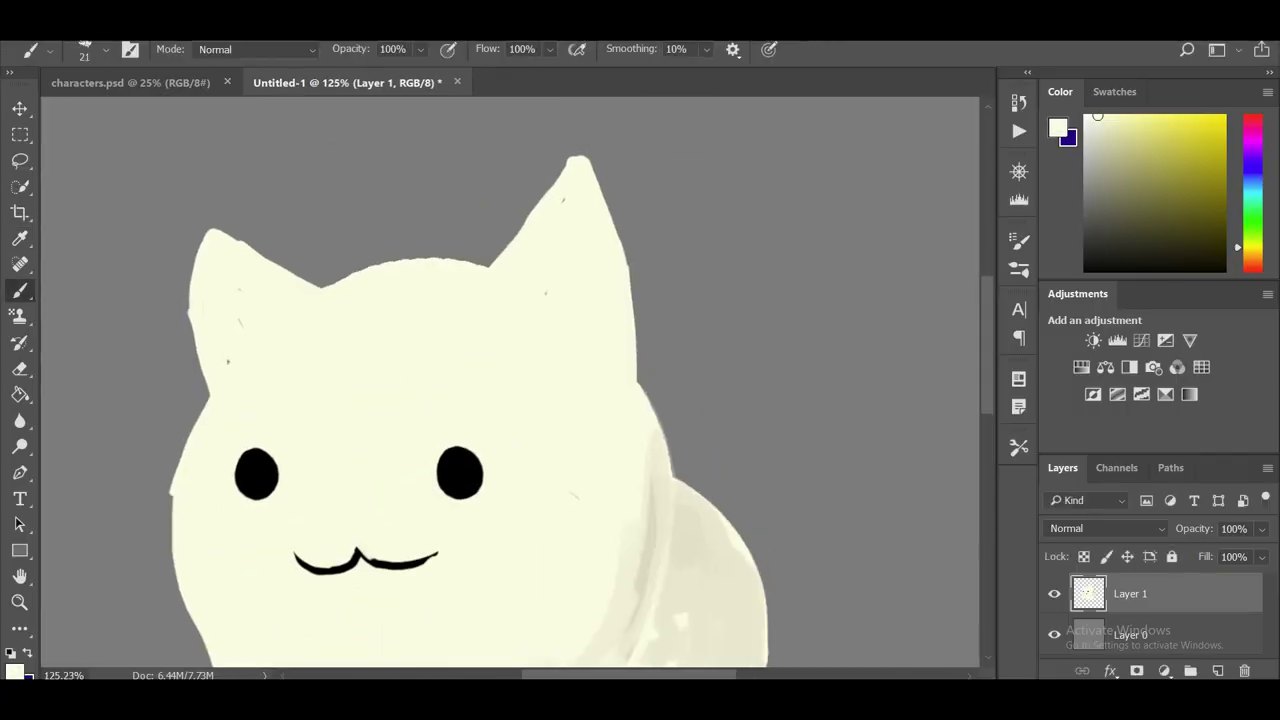
scroll(490, 380, down, 2)
Compare the painting against the tabby slime reference images in the browser.
key(alt+Tab)
key(alt+Tab)
scroll(490, 380, down, 1)
key(alt+Tab)
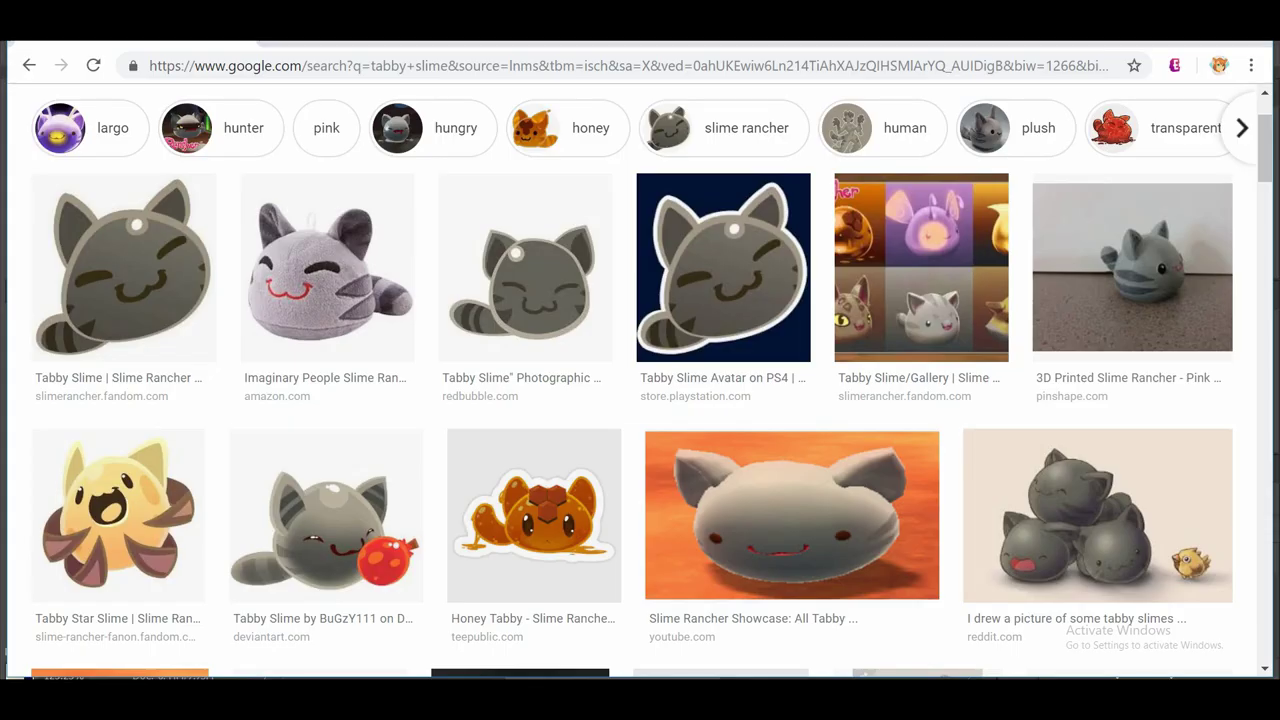
key(alt+Tab)
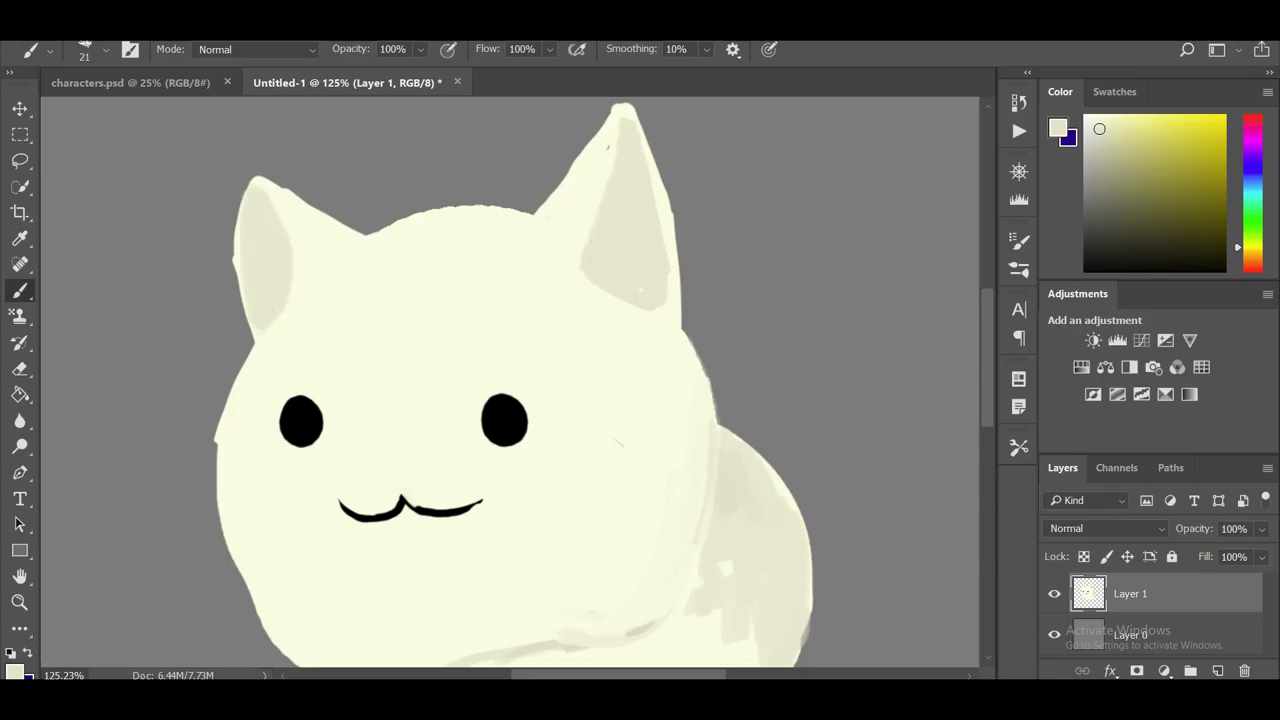
scroll(510, 380, down, 2)
scroll(510, 380, down, 1)
Enlarge the selected face with Free Transform and paint across the lower body.
key(ctrl+t)
mouse_move(549, 500)
mouse_down()
mouse_move(560, 525)
mouse_move(545, 537)
mouse_up()
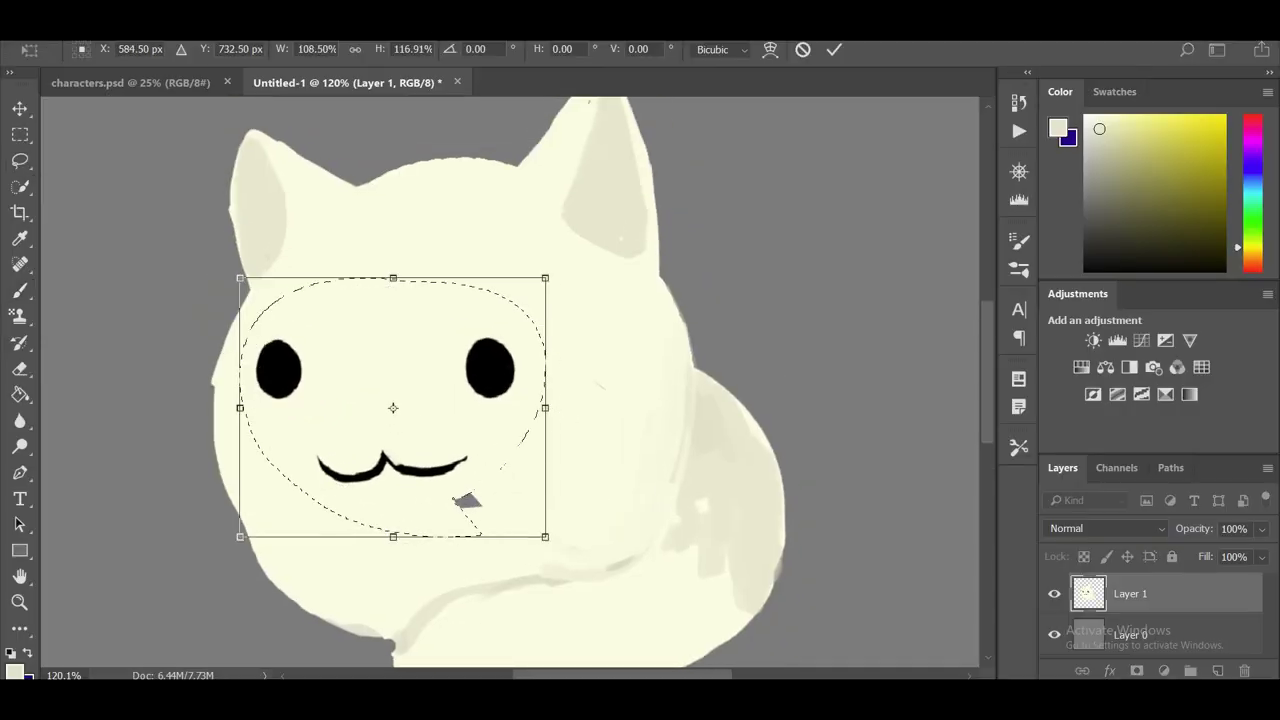
key(Return)
key(b)
scroll(510, 380, down, 2)
drag(385, 615, 670, 525)
scroll(510, 380, up, 2)
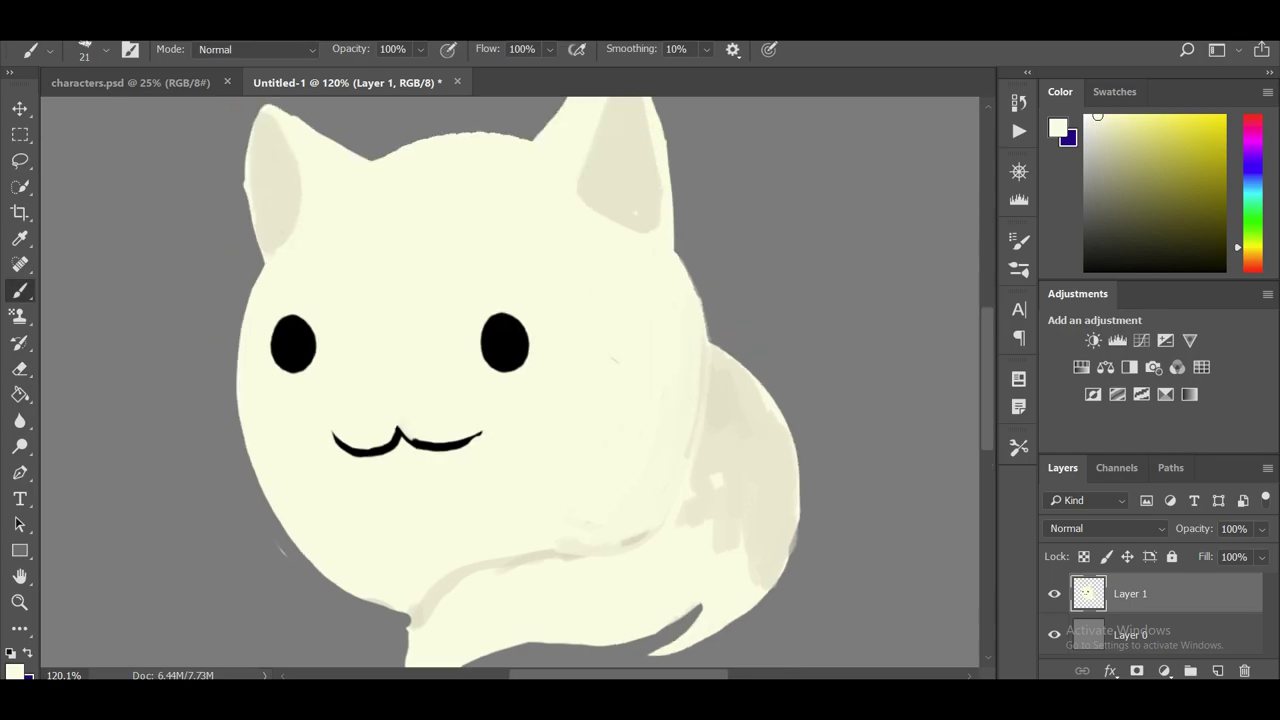
scroll(610, 380, up, 1)
Pick near-white, move the face lower, deselect, and paint cream beside the right ear.
drag(1103, 149, 1097, 117)
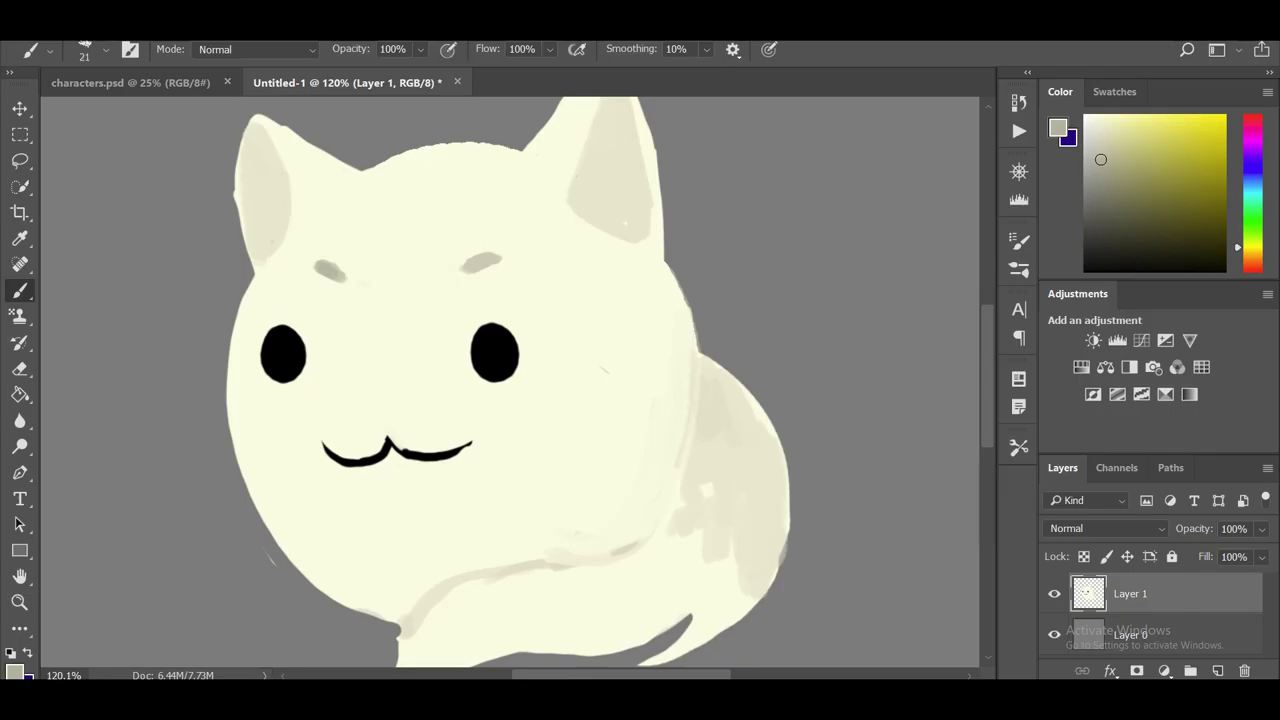
scroll(510, 380, down, 2)
key(ctrl+t)
drag(496, 420, 496, 431)
key(Return)
key(ctrl+d)
key(l)
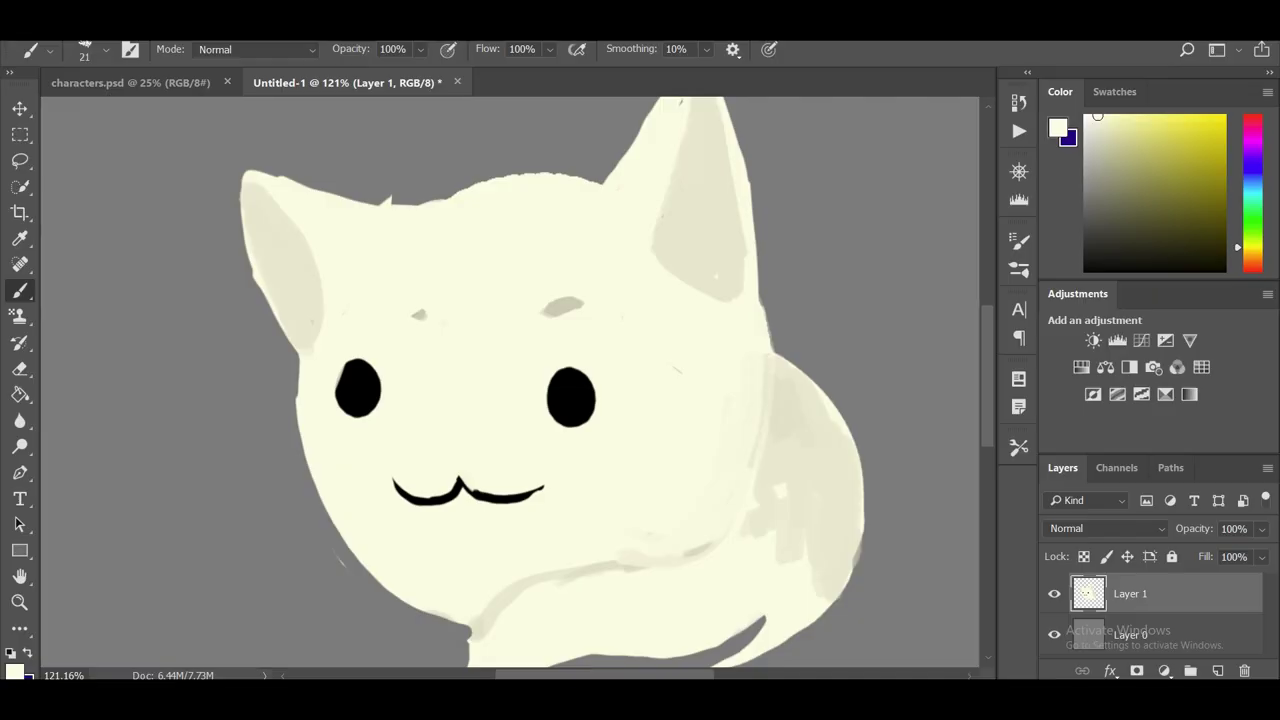
drag(768, 323, 817, 280)
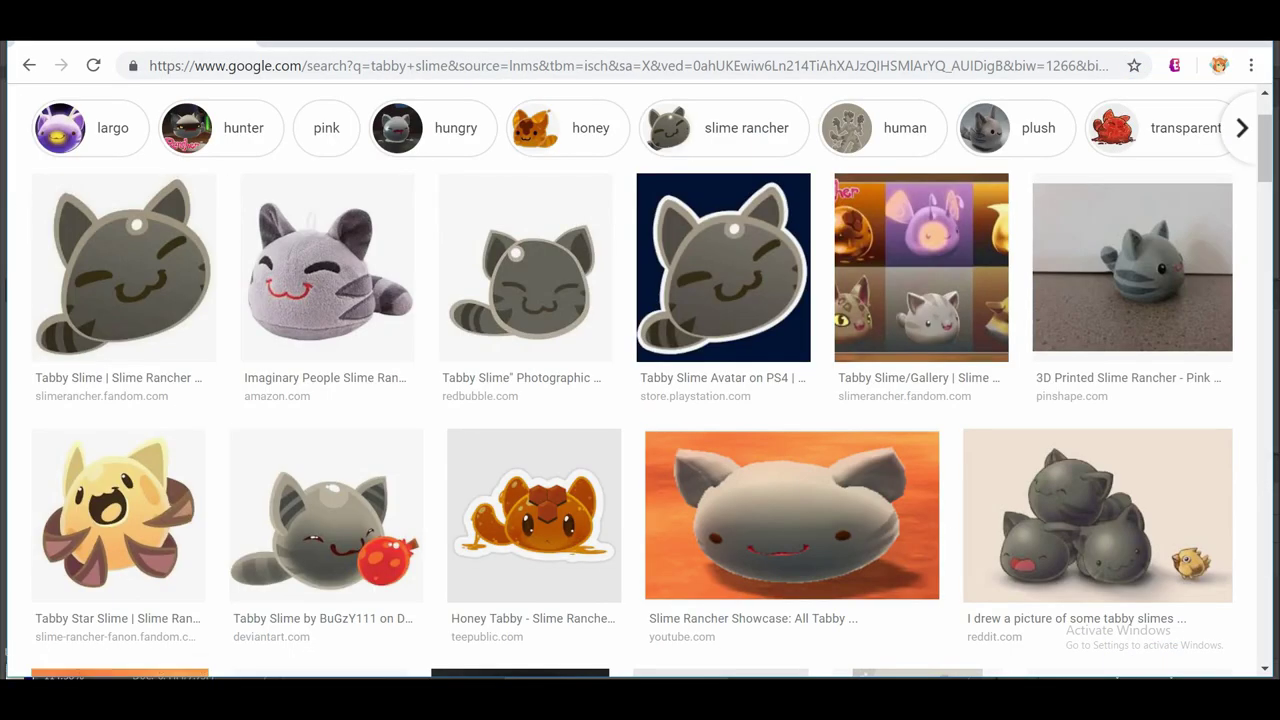
Search 'artic s' for arctic seal images, then dab grey-beige onto the head.
text(artic s)
key(Return)
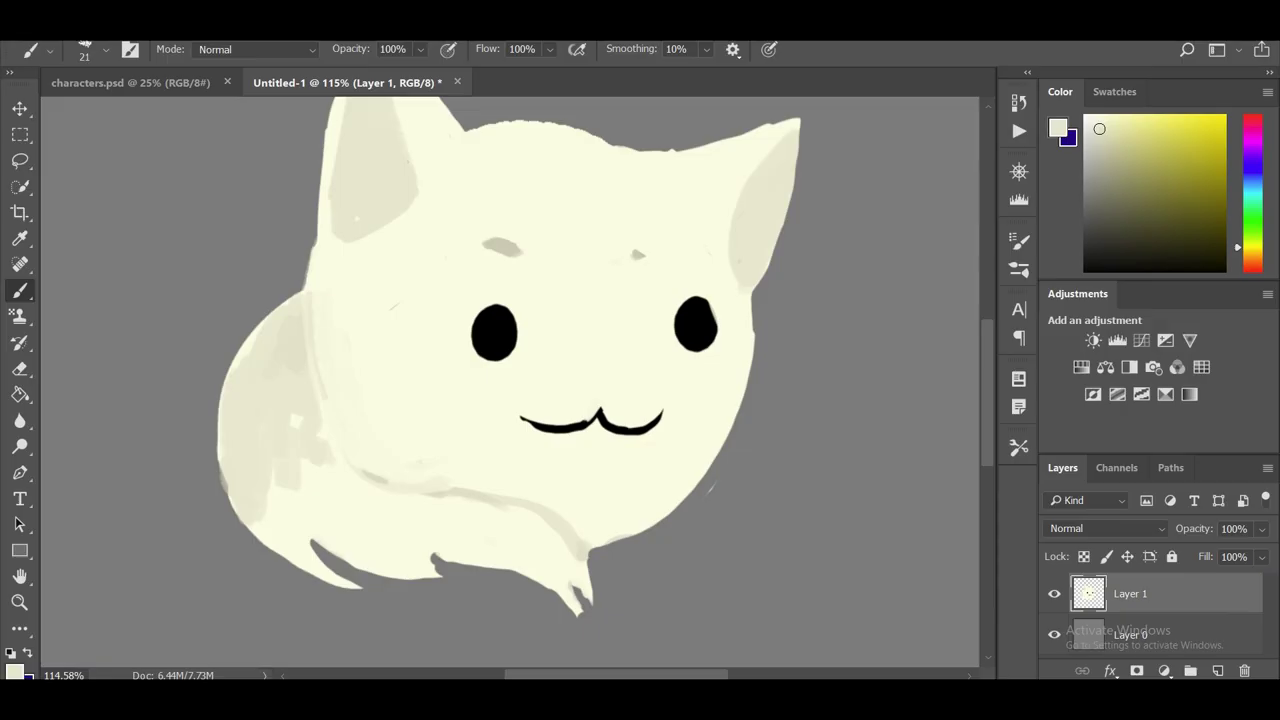
click(1099, 145)
click(565, 155)
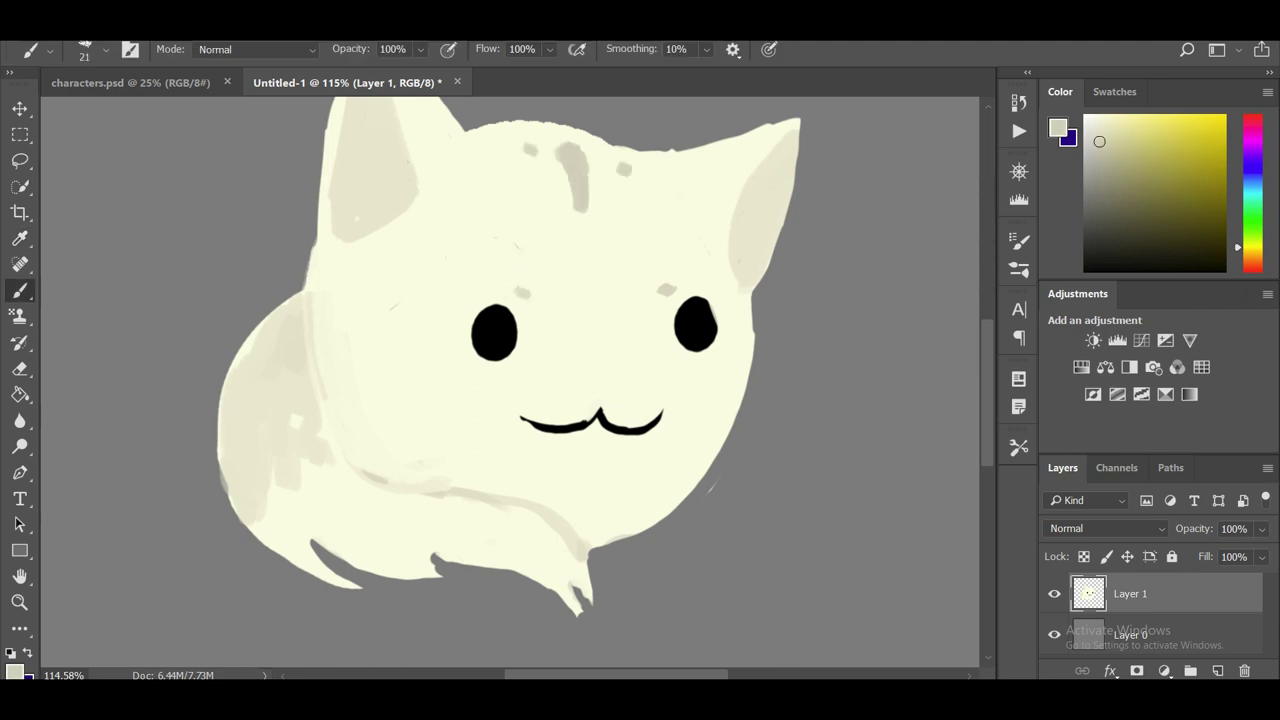
Sample the grey stripe colour, ring the left eye with it, and resize the eyes.
scroll(510, 380, up, 2)
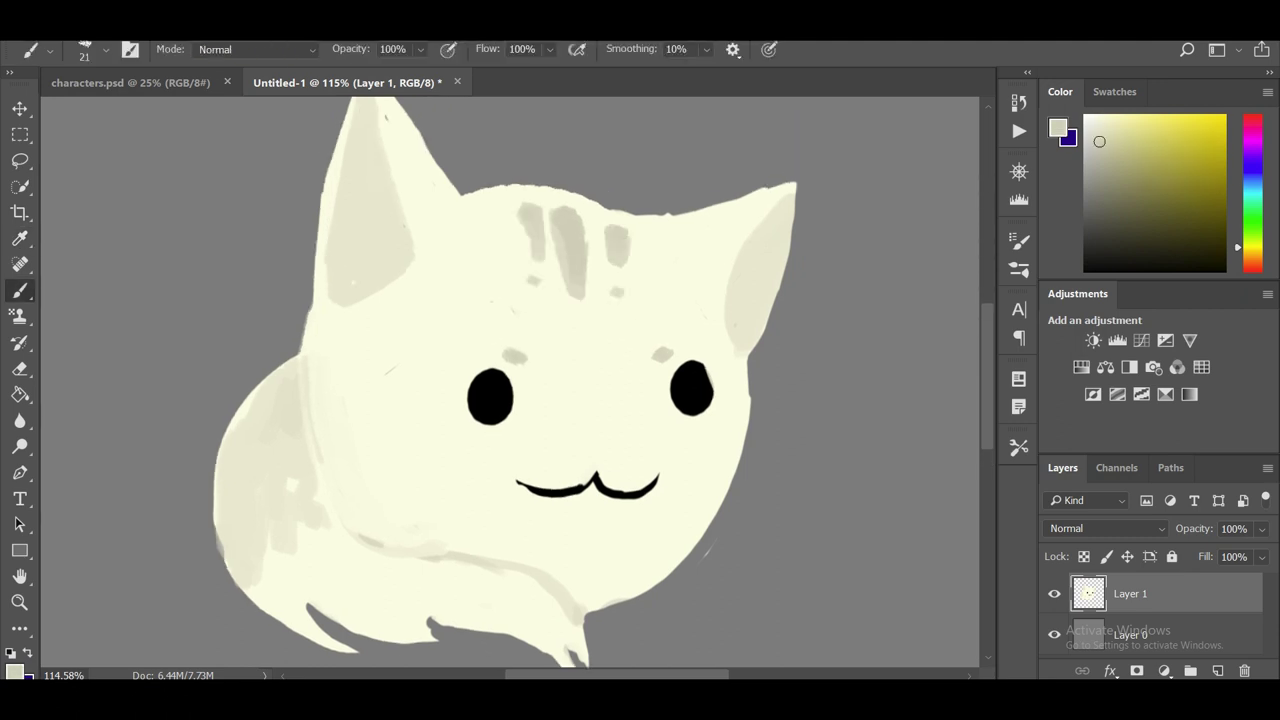
scroll(510, 380, down, 2)
alt+click(529, 206)
drag(500, 325, 450, 390)
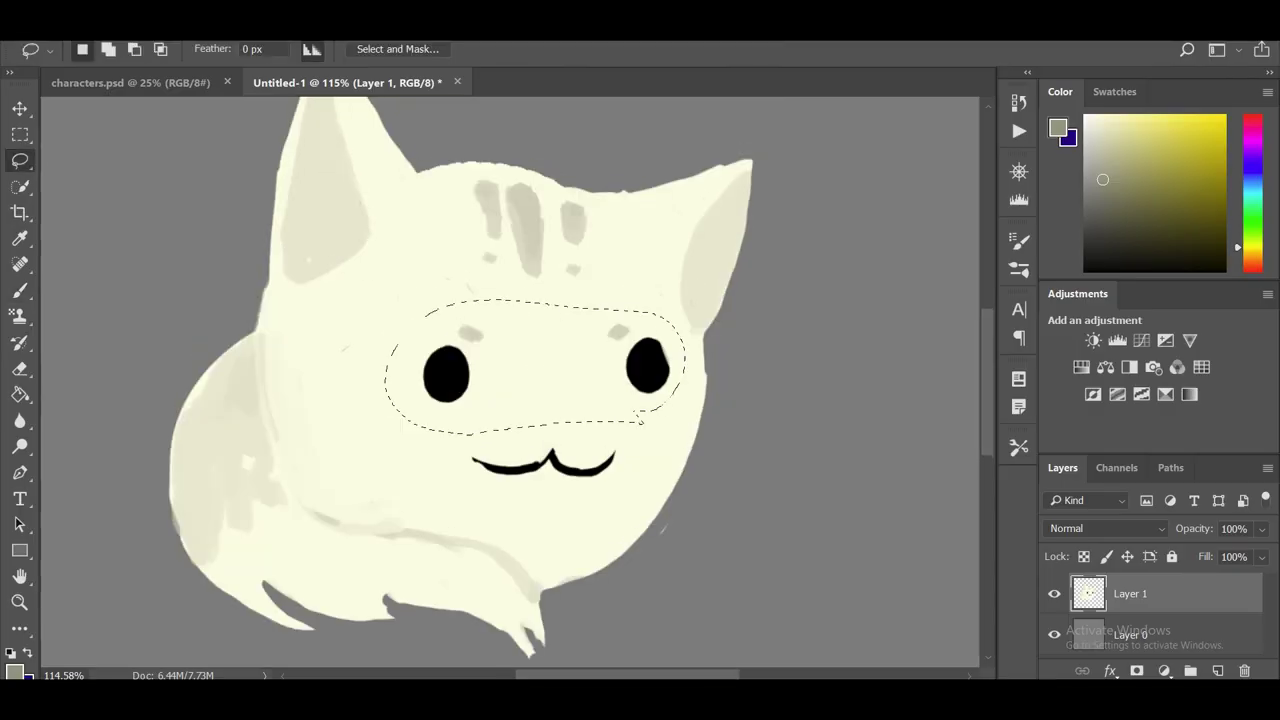
key(ctrl+t)
key(Return)
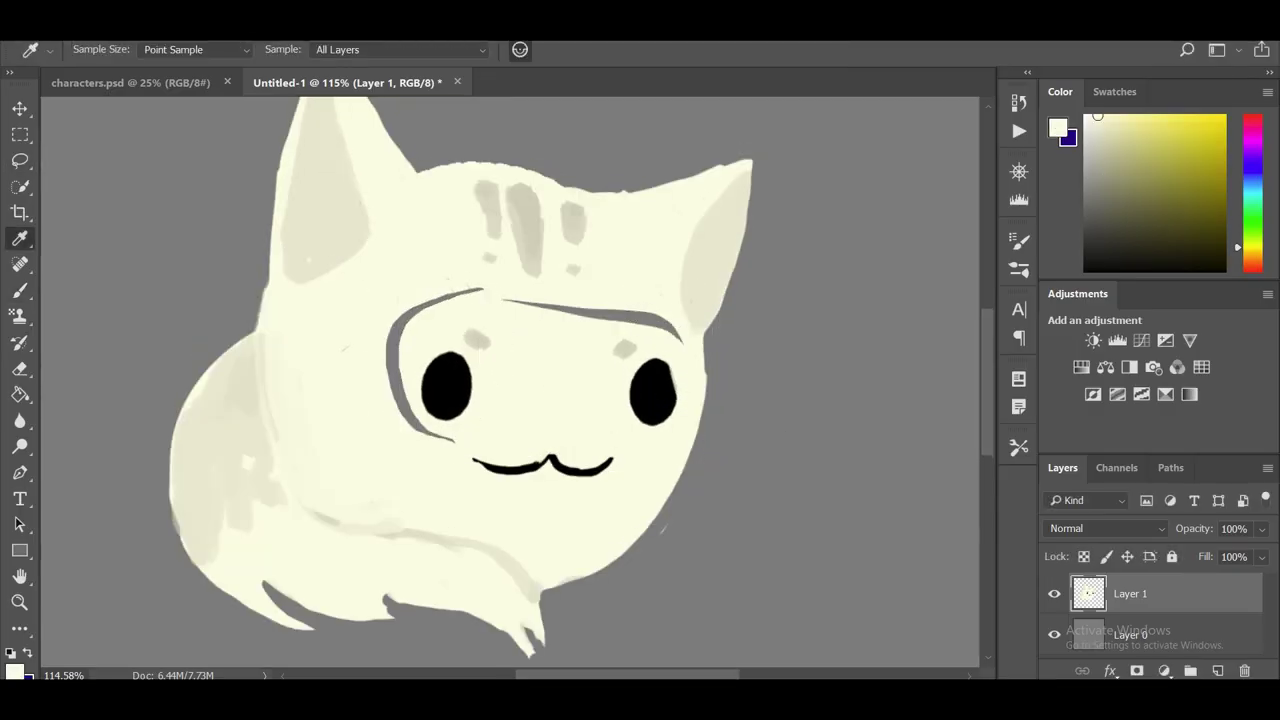
key(b)
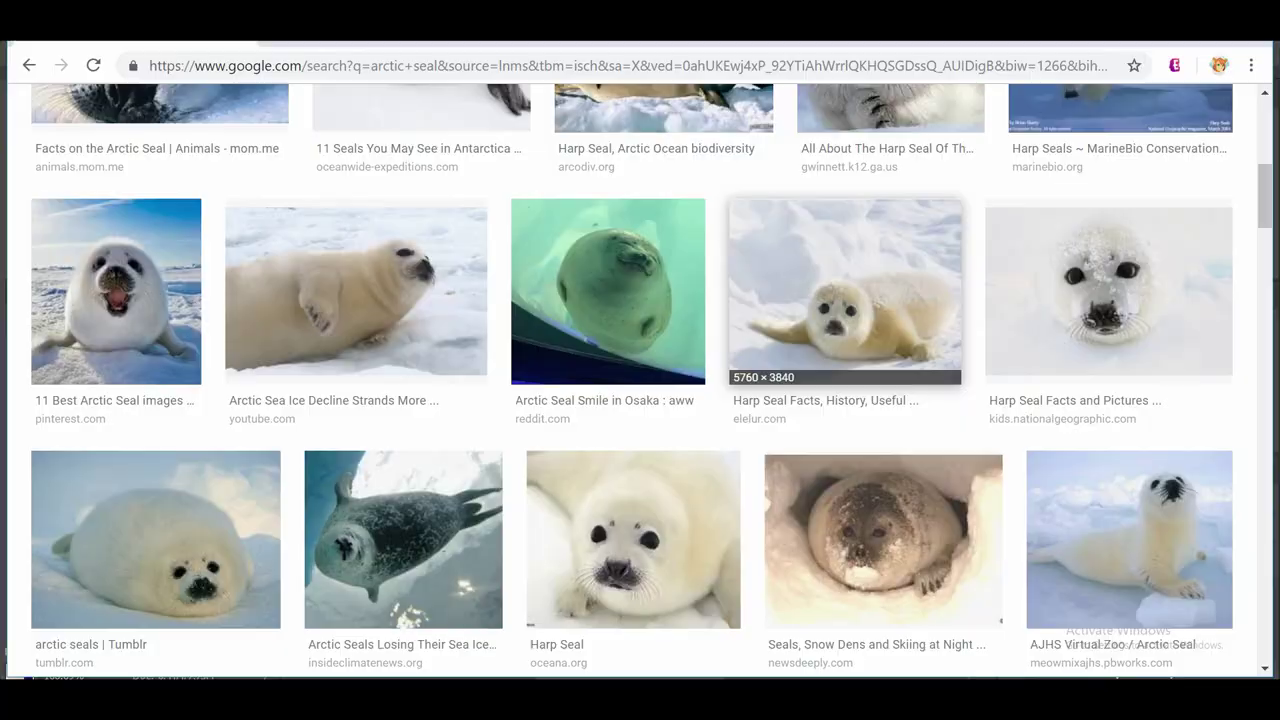
Search 'saber slime' and preview one of its image results.
text(saber slime)
key(Return)
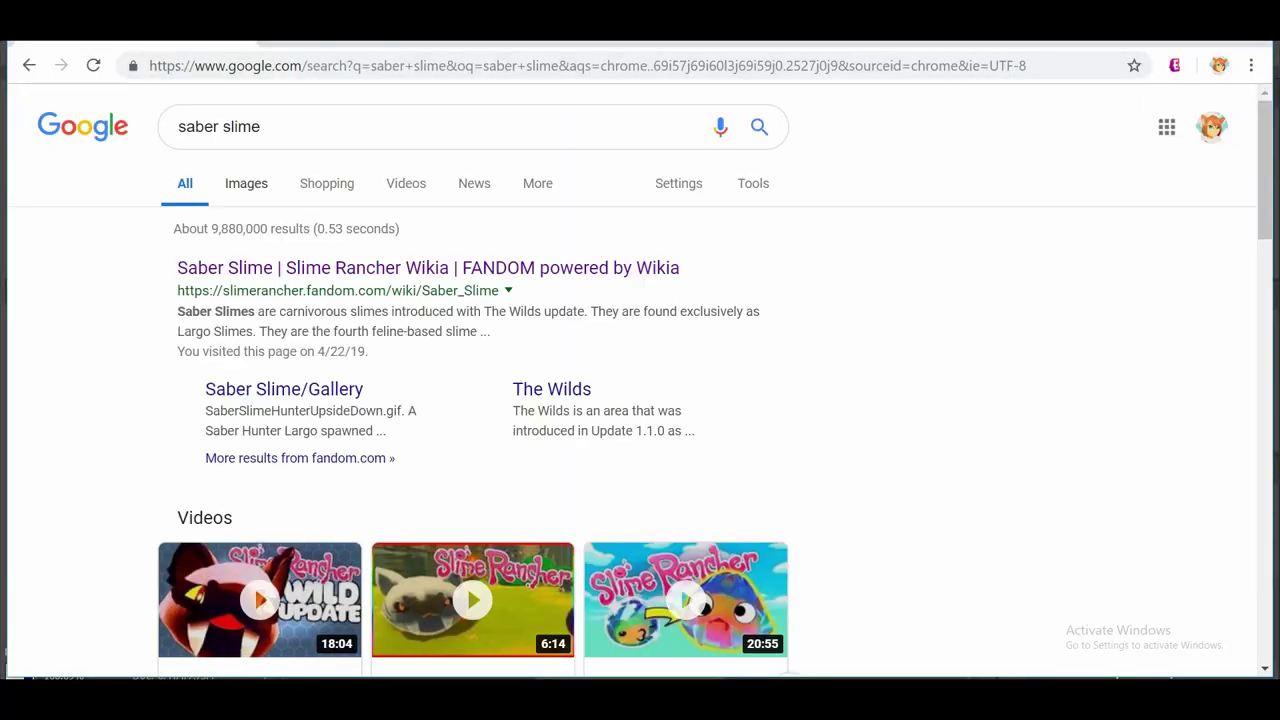
click(248, 180)
click(180, 386)
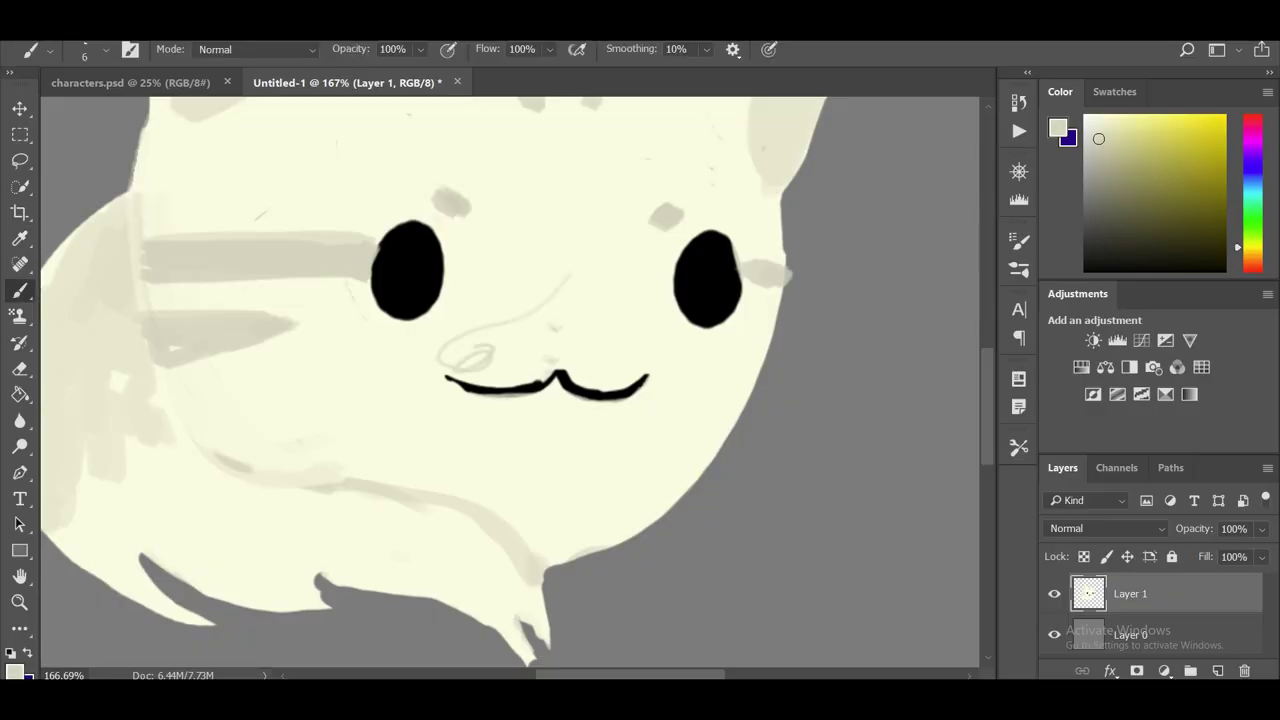
Resize the right eye and repaint the nose and eye area.
drag(450, 360, 580, 300)
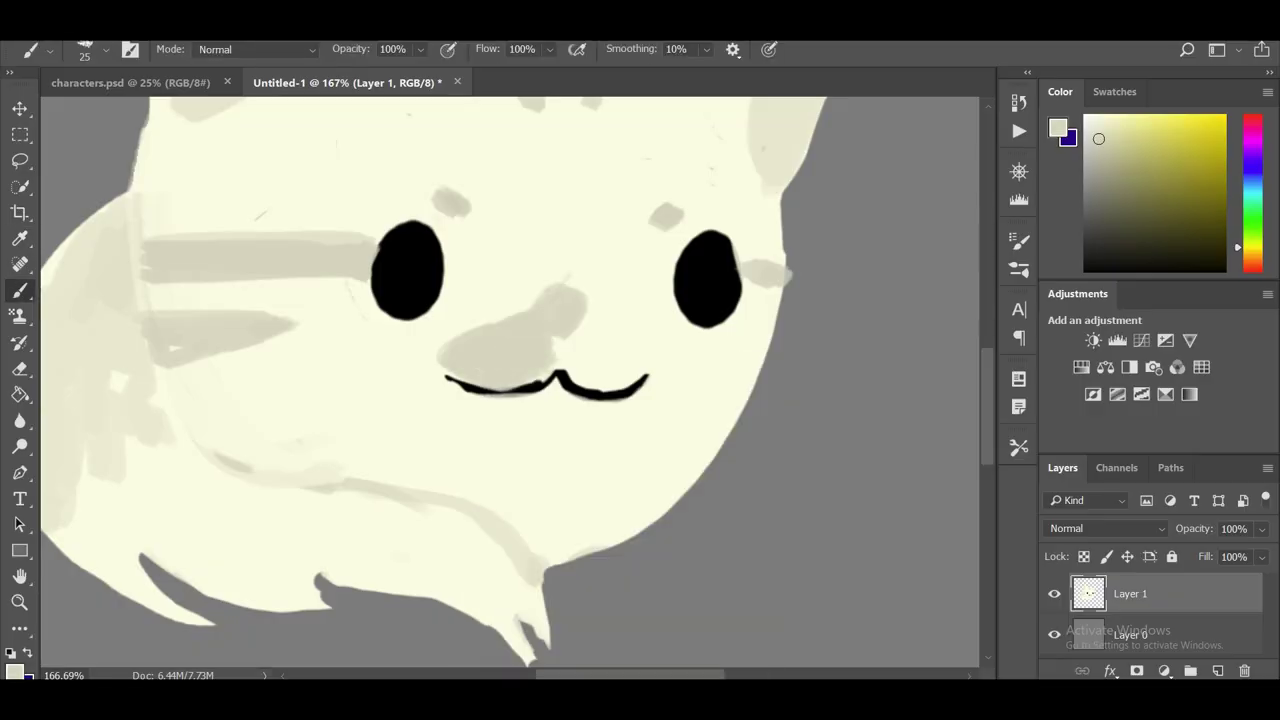
drag(520, 270, 645, 380)
drag(425, 330, 620, 250)
key(ctrl+t)
key(Return)
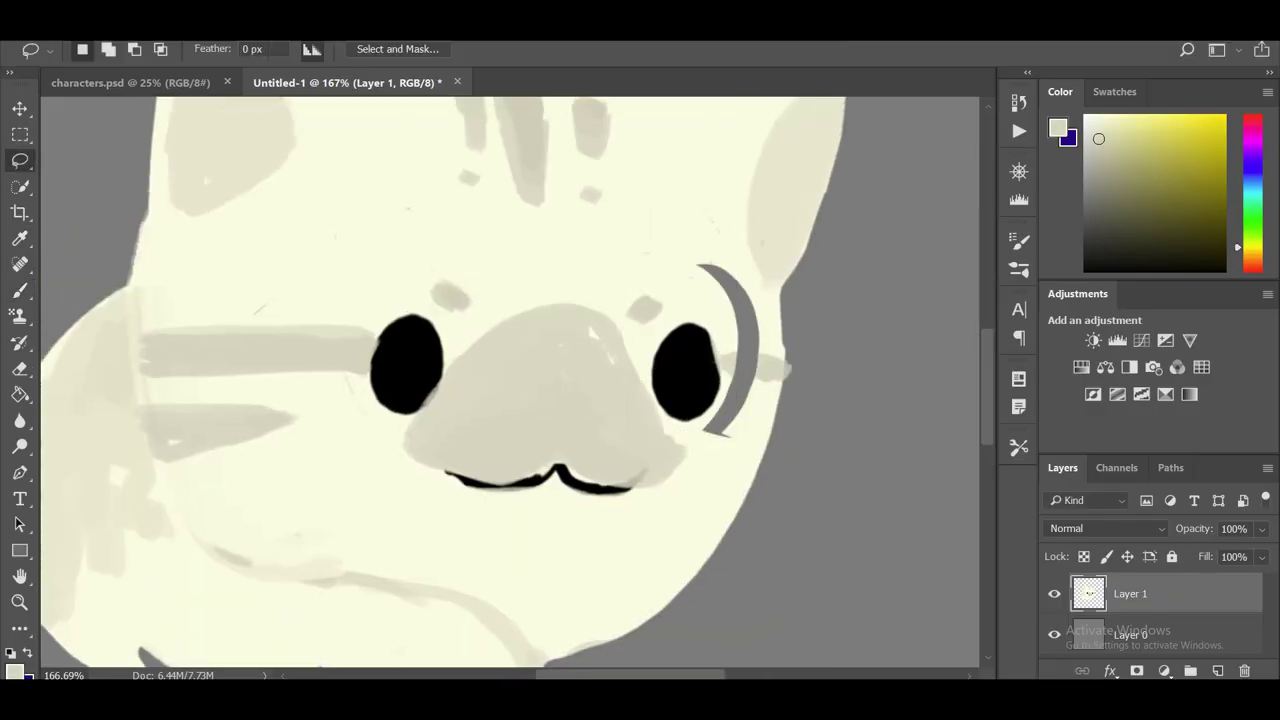
key(b)
scroll(510, 380, down, 1)
drag(540, 250, 640, 340)
Paint a thin pink line along the mouth.
click(1118, 130)
right_click(590, 360)
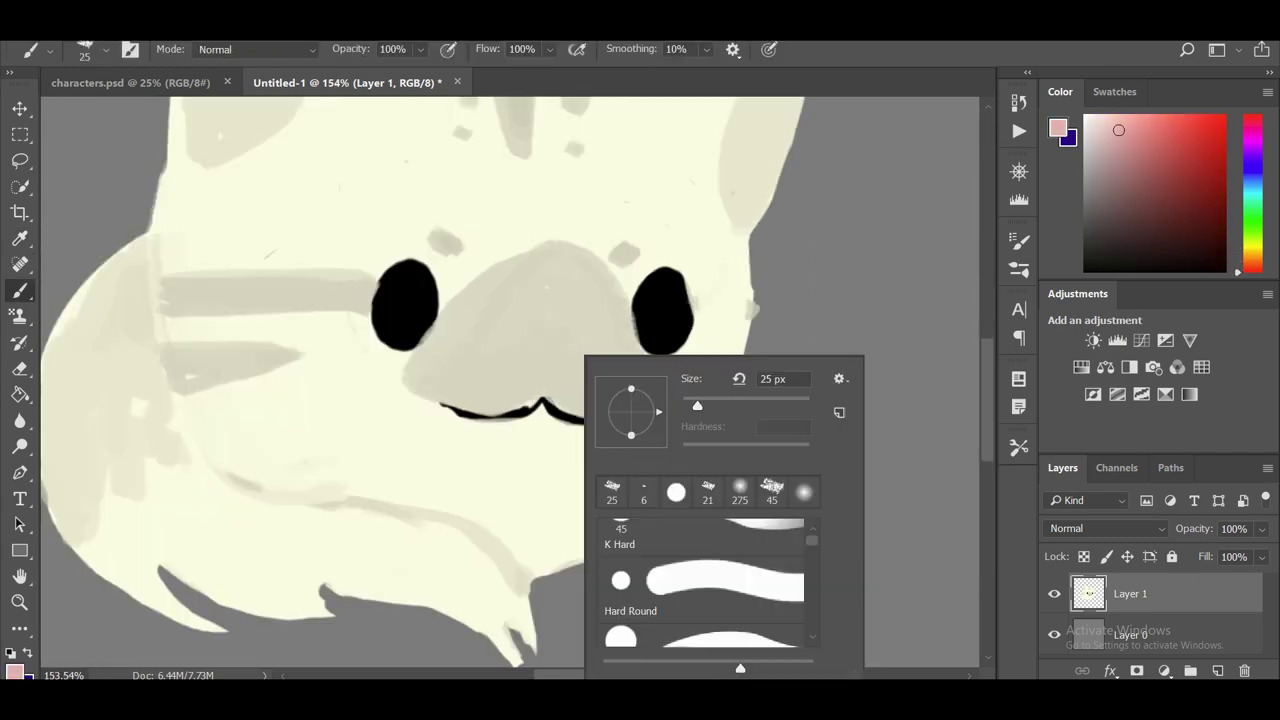
key(Escape)
drag(442, 405, 612, 421)
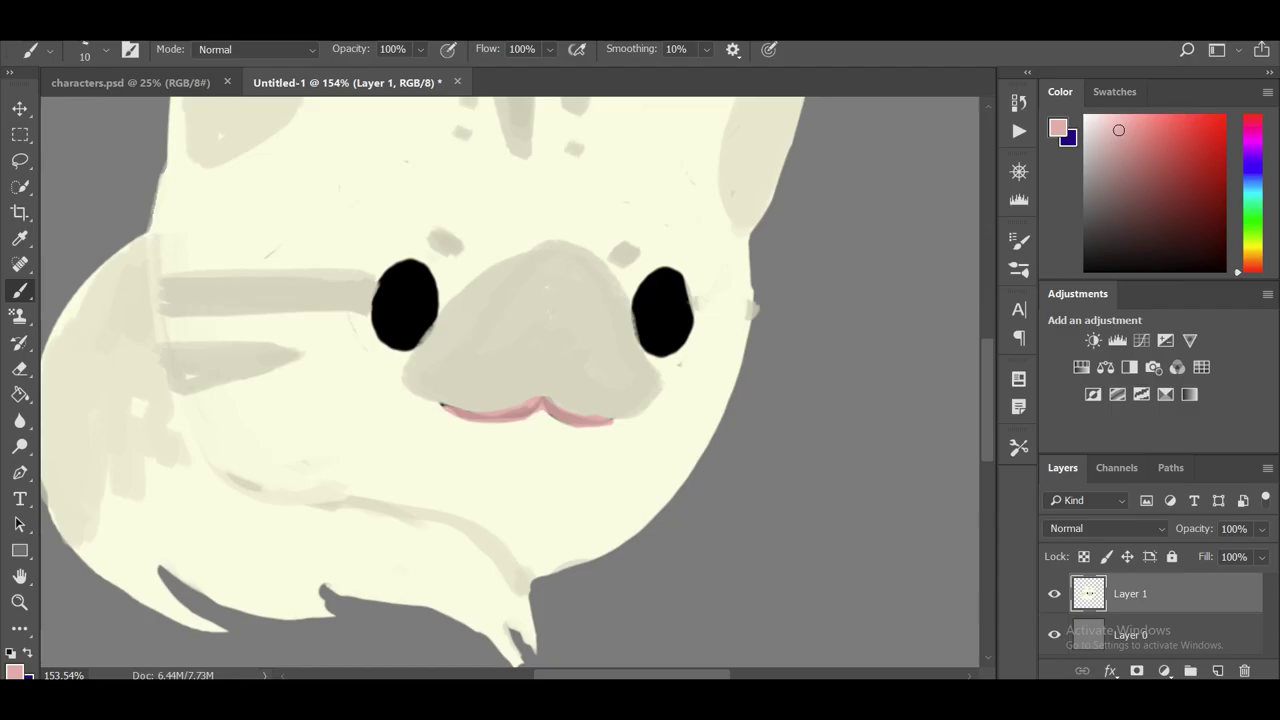
Warp the whole cat through the transform options.
scroll(510, 380, up, 1)
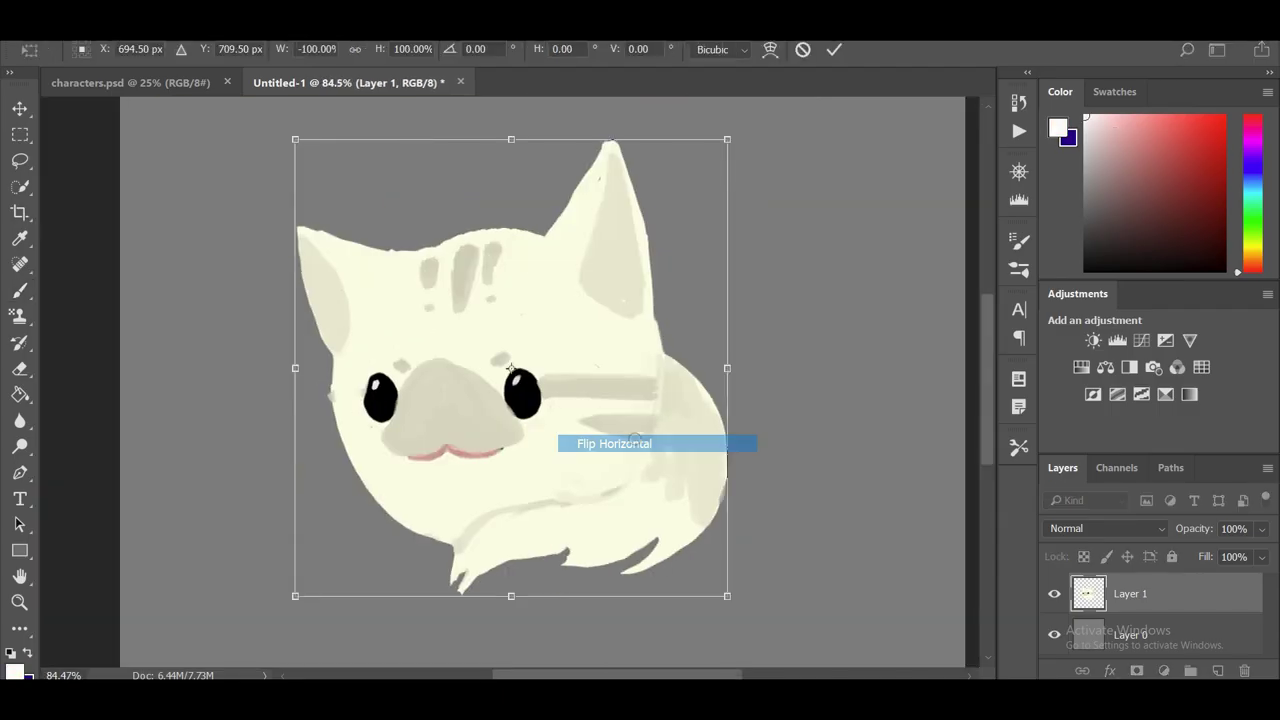
click(657, 442)
right_click(588, 403)
click(671, 526)
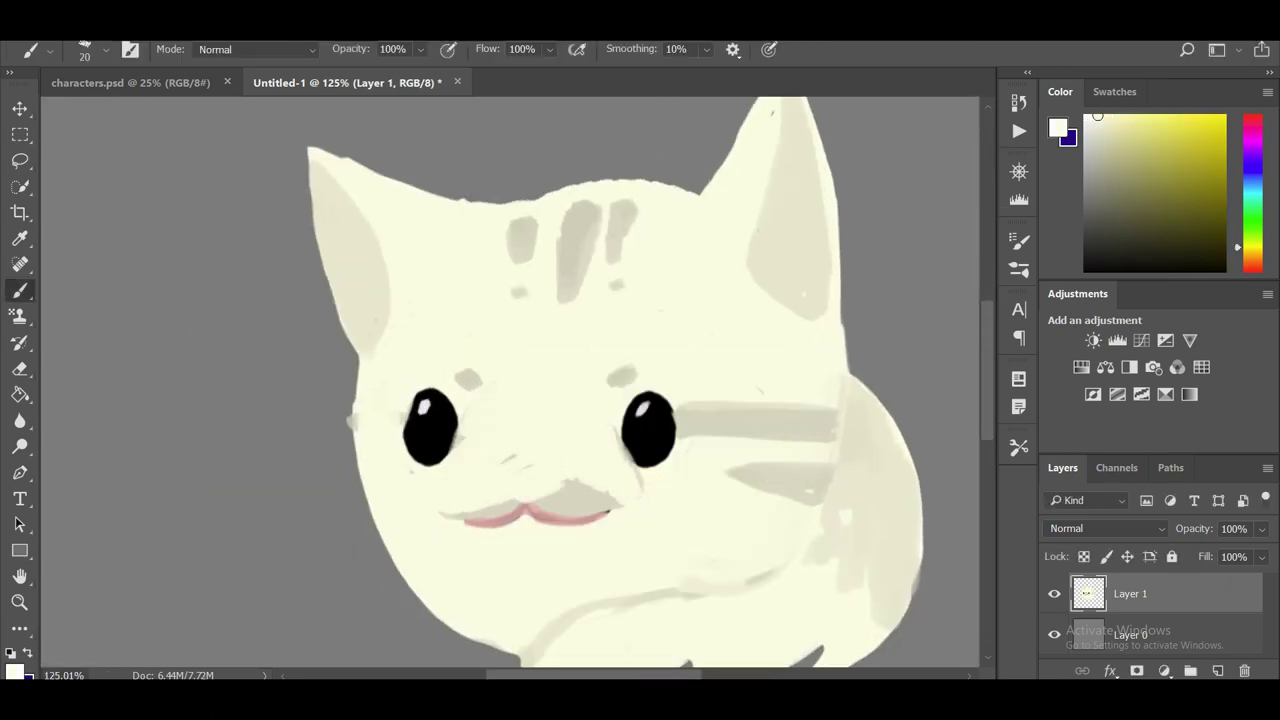
scroll(650, 382, down, 1)
scroll(580, 382, up, 1)
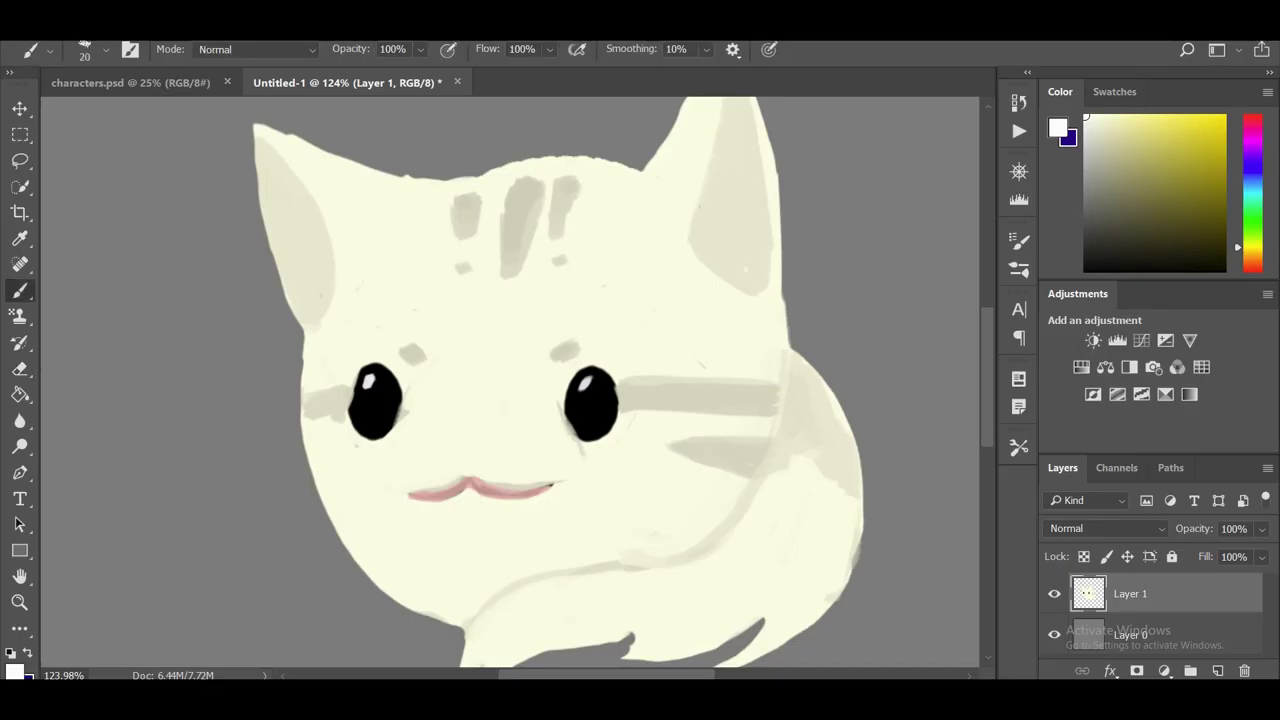
Paint a thin white face-edge stroke and apply a white Outer Glow (spread 93, size 8).
key(bracketleft)
key(bracketleft)
key(bracketleft)
key(bracketleft)
drag(301, 340, 301, 430)
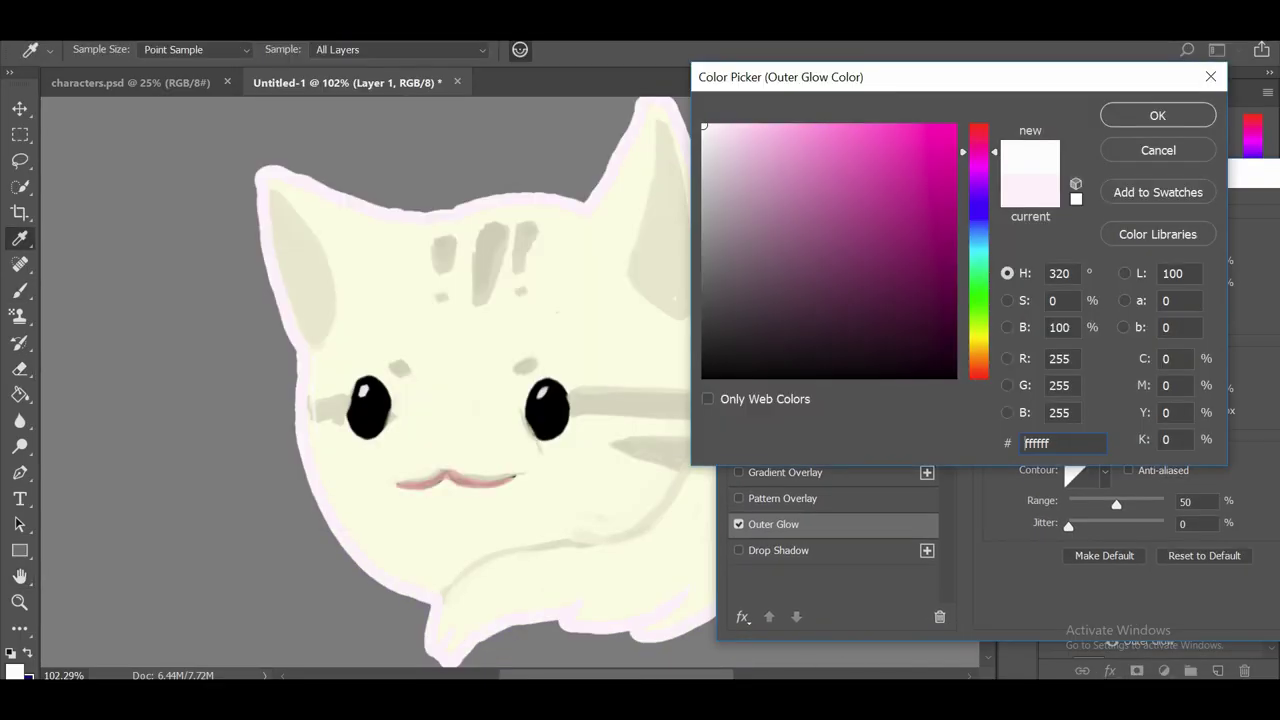
key(Return)
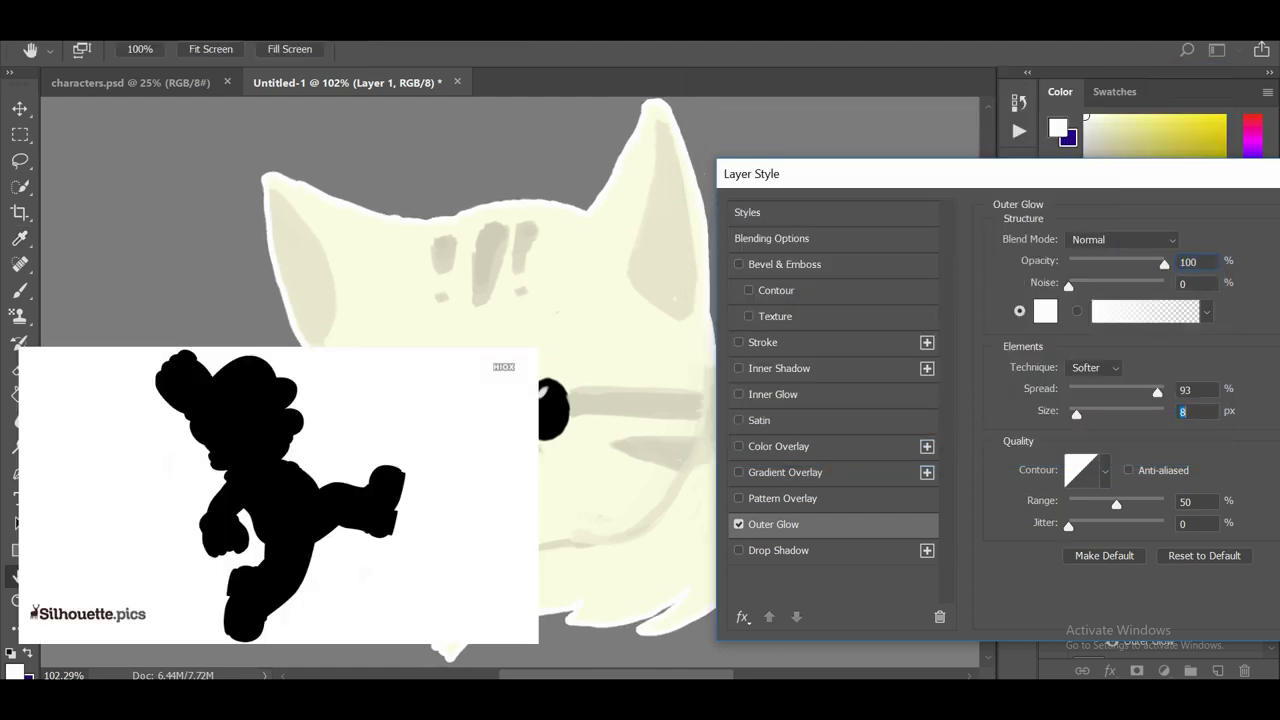
key(Return)
Try an Inner Shadow effect, adjusting its colour and blend mode, then cancel it.
click(1109, 670)
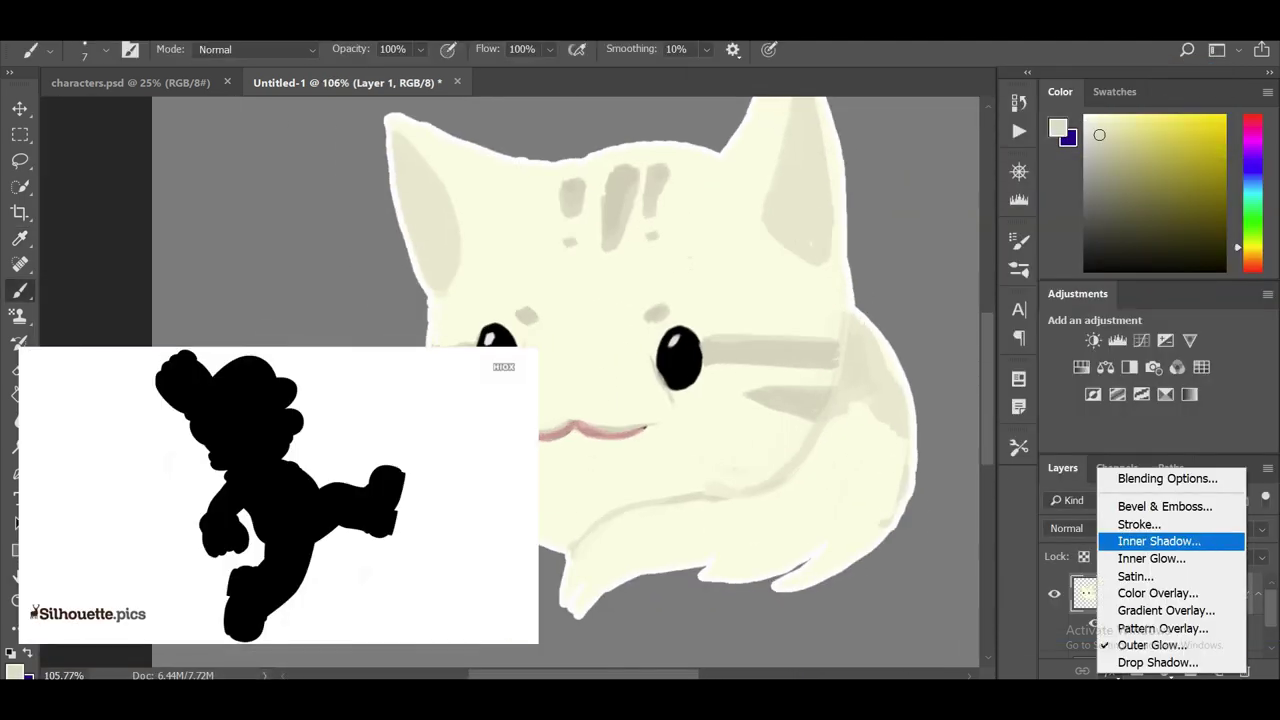
click(1159, 541)
text(0)
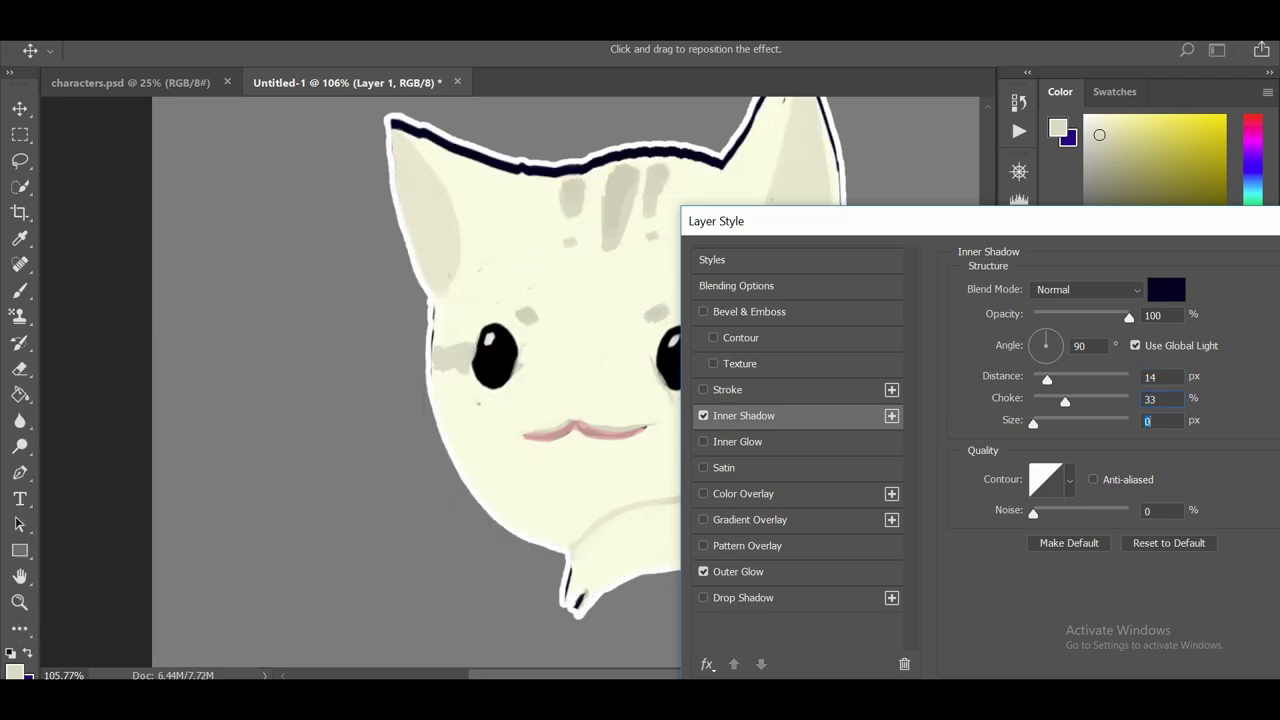
click(1166, 289)
key(Return)
click(1087, 289)
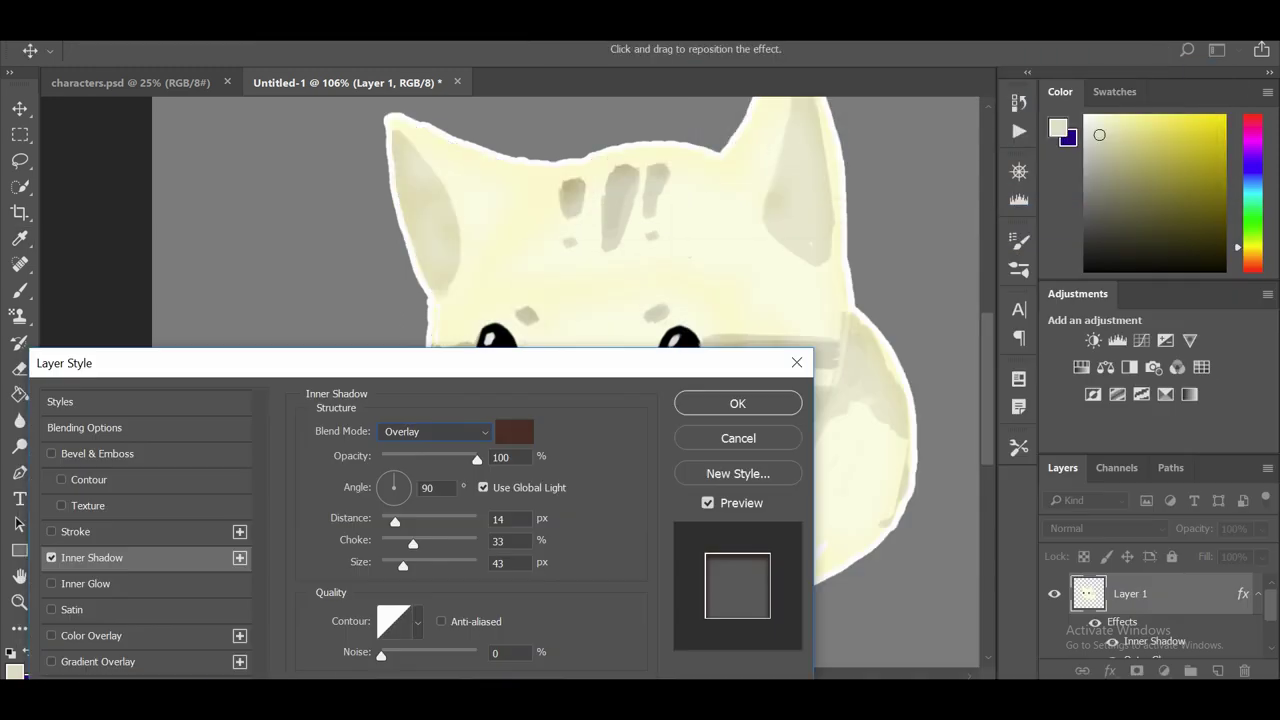
key(Return)
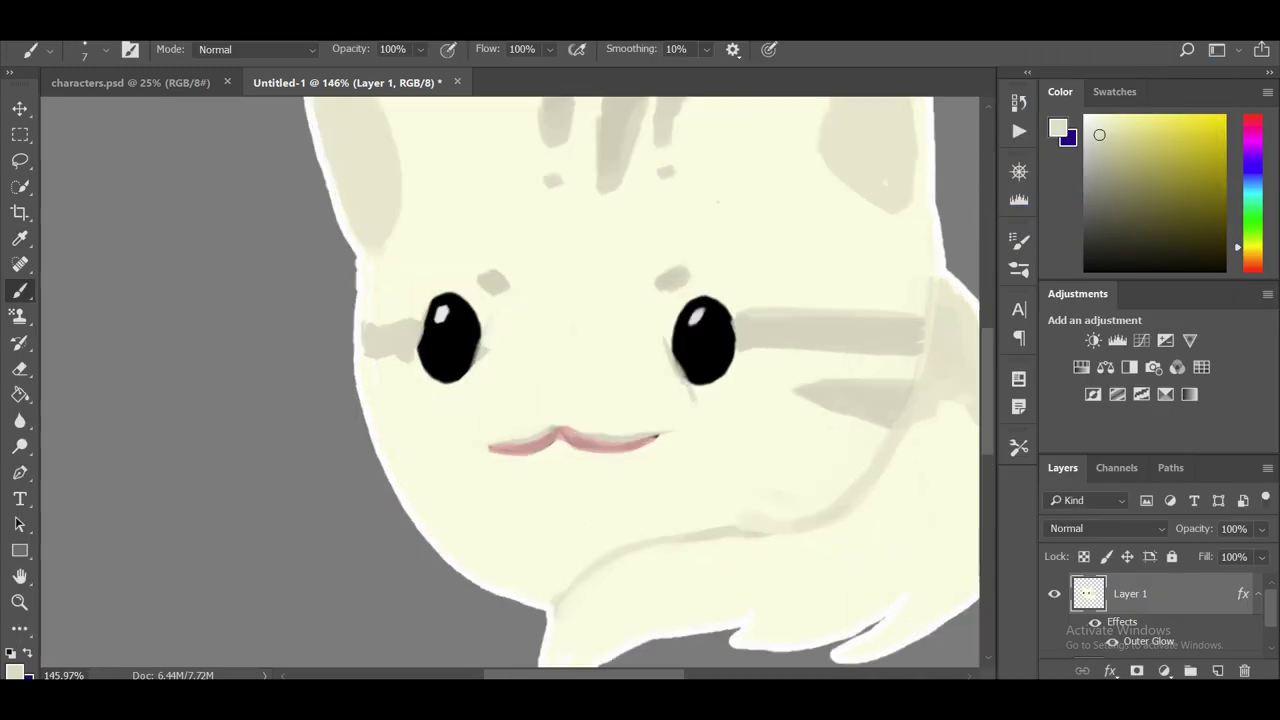
Sample the cream body colour, then shrink the selected mouth and deselect it.
right_click(556, 352)
key(Return)
scroll(510, 380, down, 2)
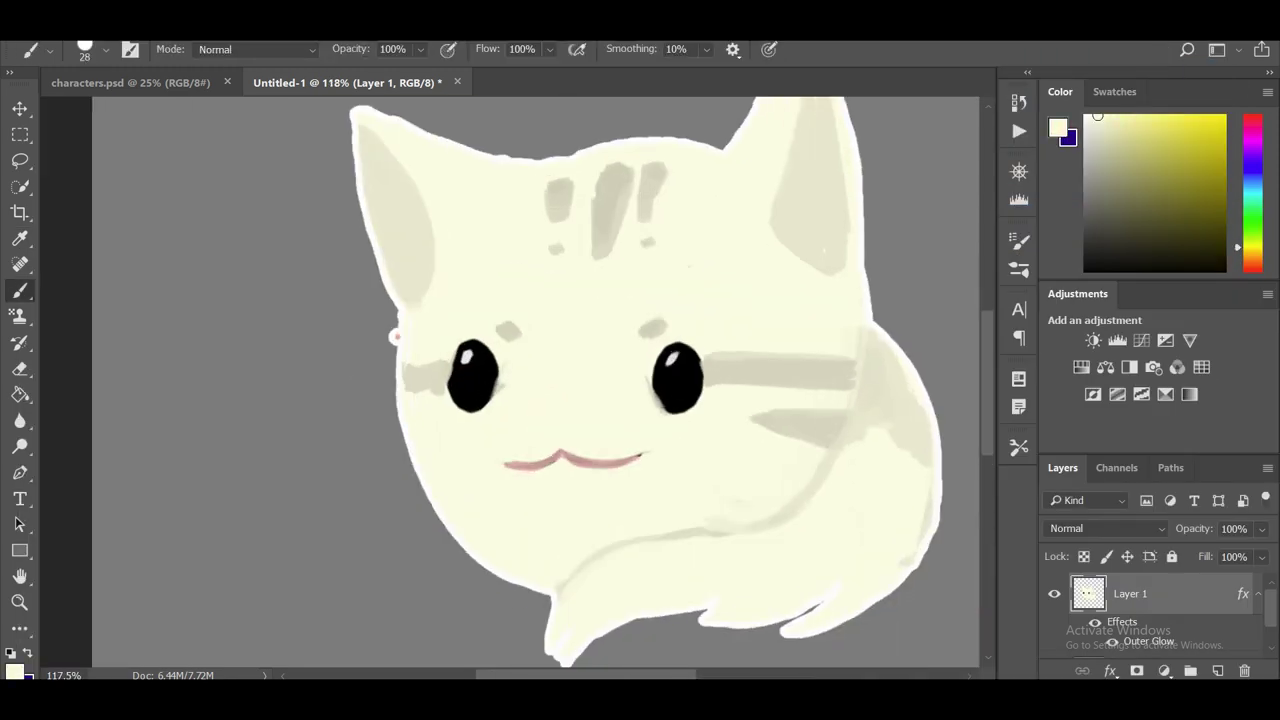
key(ctrl+t)
drag(600, 420, 614, 400)
key(Return)
key(ctrl+d)
key(b)
Switch to the Eraser and work along the cat's left side.
key(e)
drag(395, 337, 320, 363)
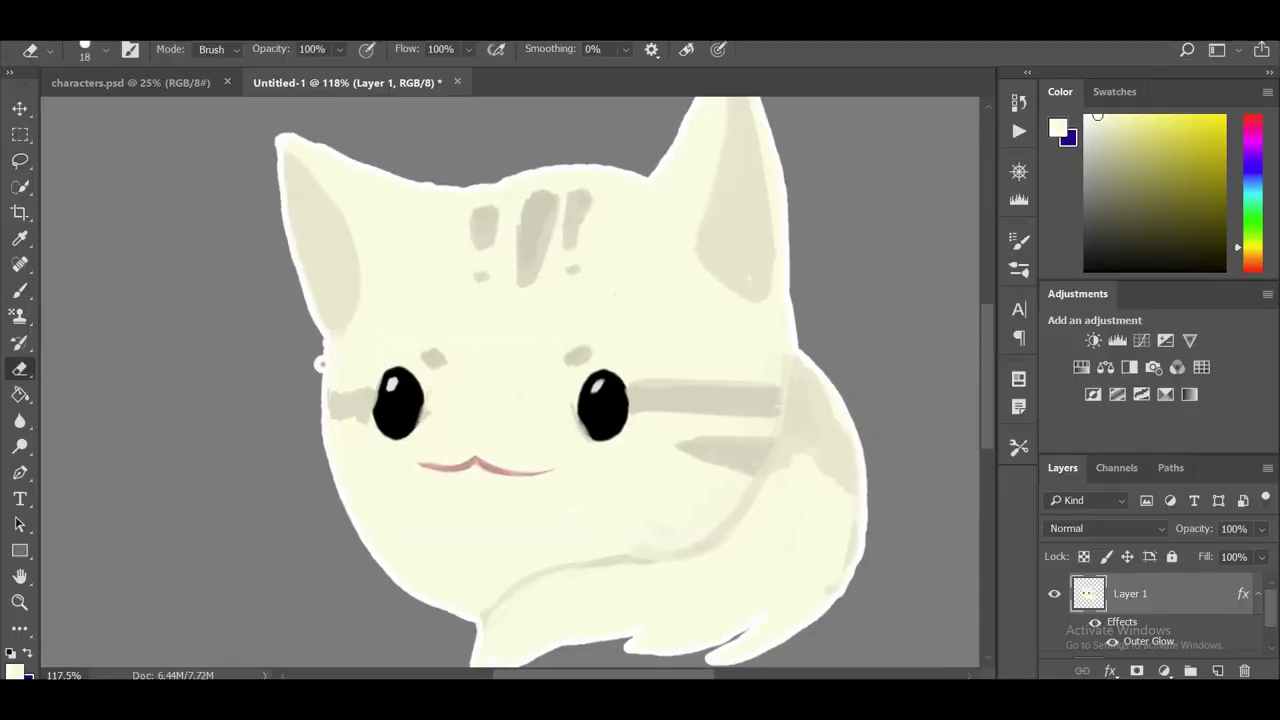
scroll(738, 536, down, 2)
scroll(738, 536, up, 4)
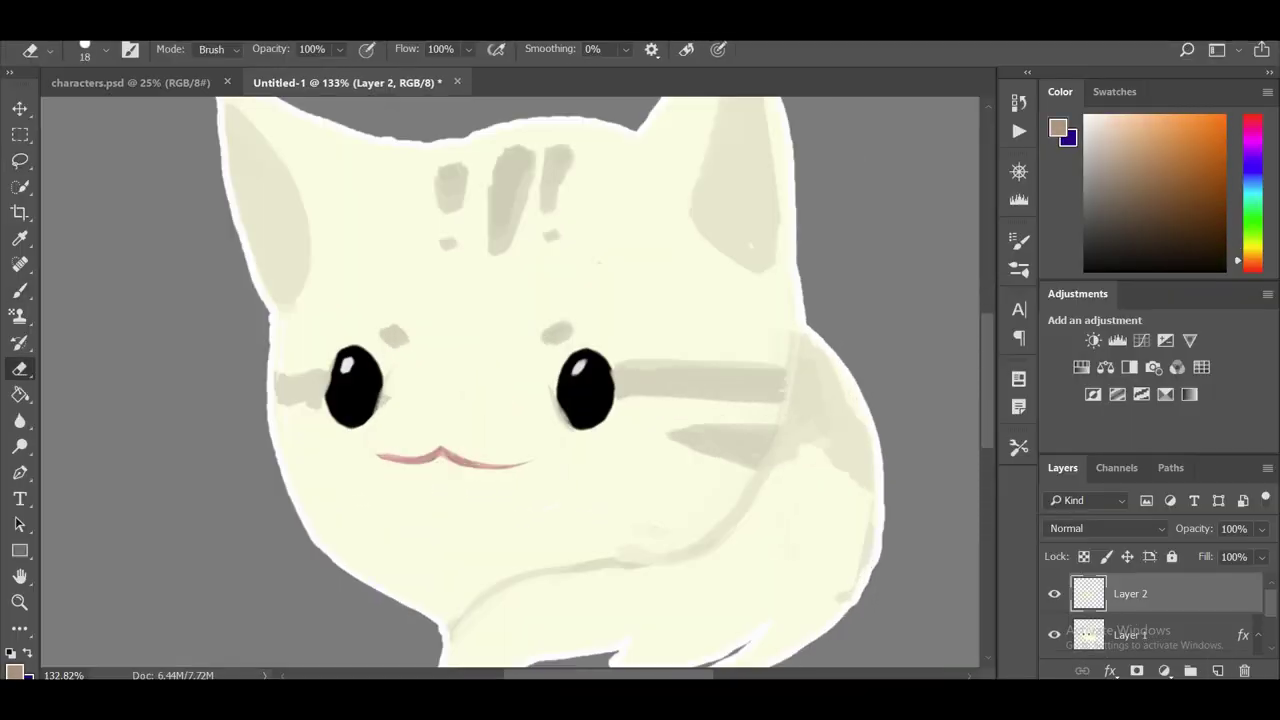
Paint a brown outline along the cat's left and right edges on Layer 2.
key(b)
drag(290, 310, 440, 620)
drag(1262, 528, 1207, 556)
Clip Layer 2 to the cat layer and lower its opacity to 38%.
right_click(1176, 594)
click(1000, 334)
mouse_move(717, 624)
mouse_down()
mouse_move(727, 534)
mouse_move(749, 712)
mouse_up()
drag(700, 450, 486, 402)
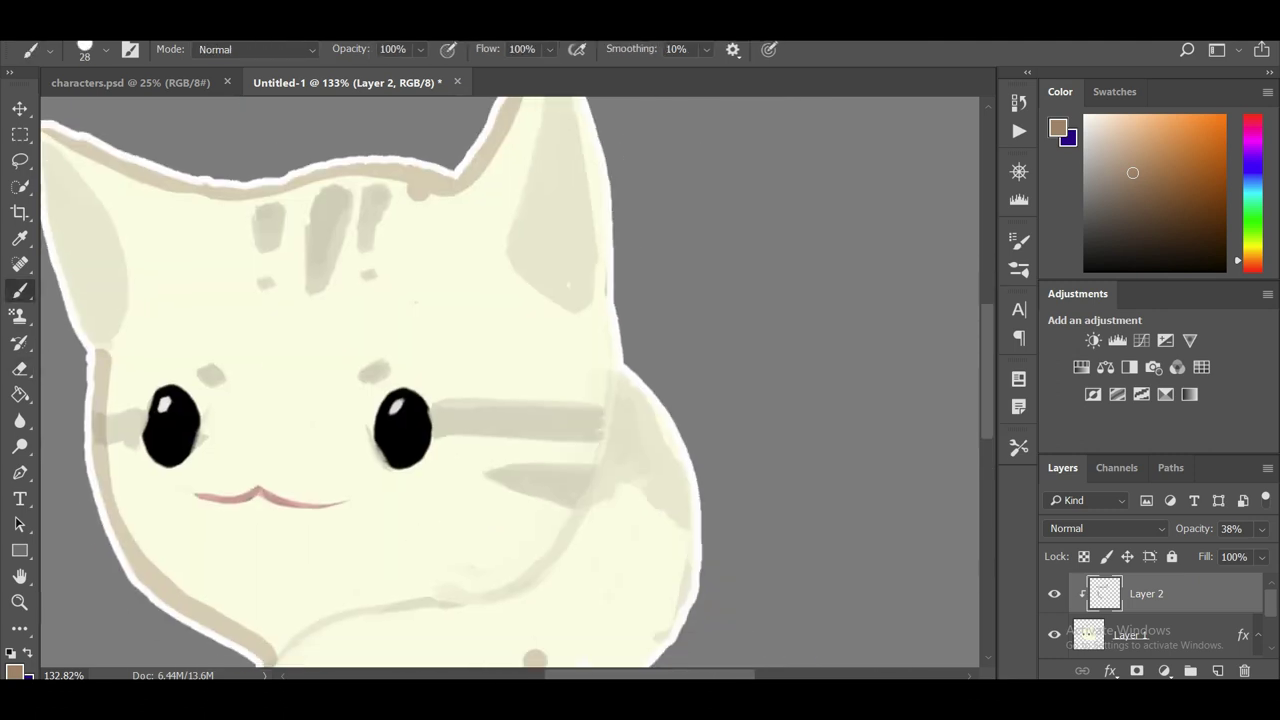
scroll(510, 380, down, 1)
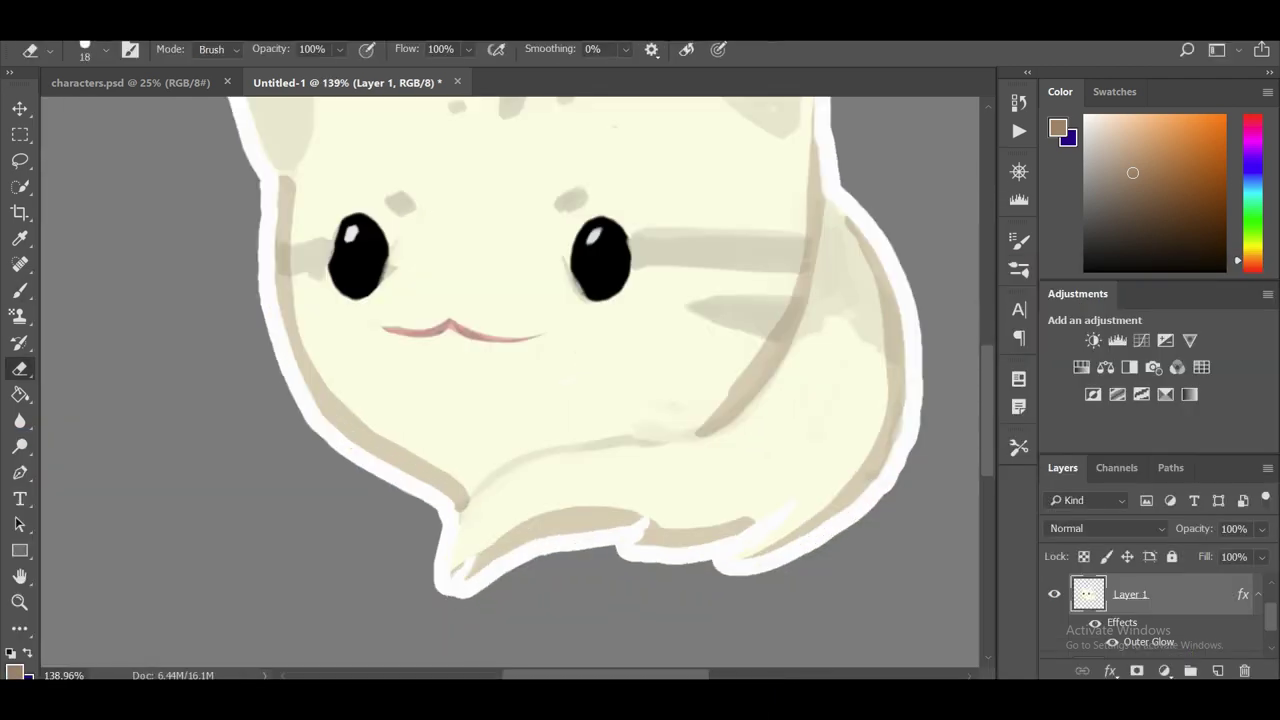
scroll(500, 380, down, 2)
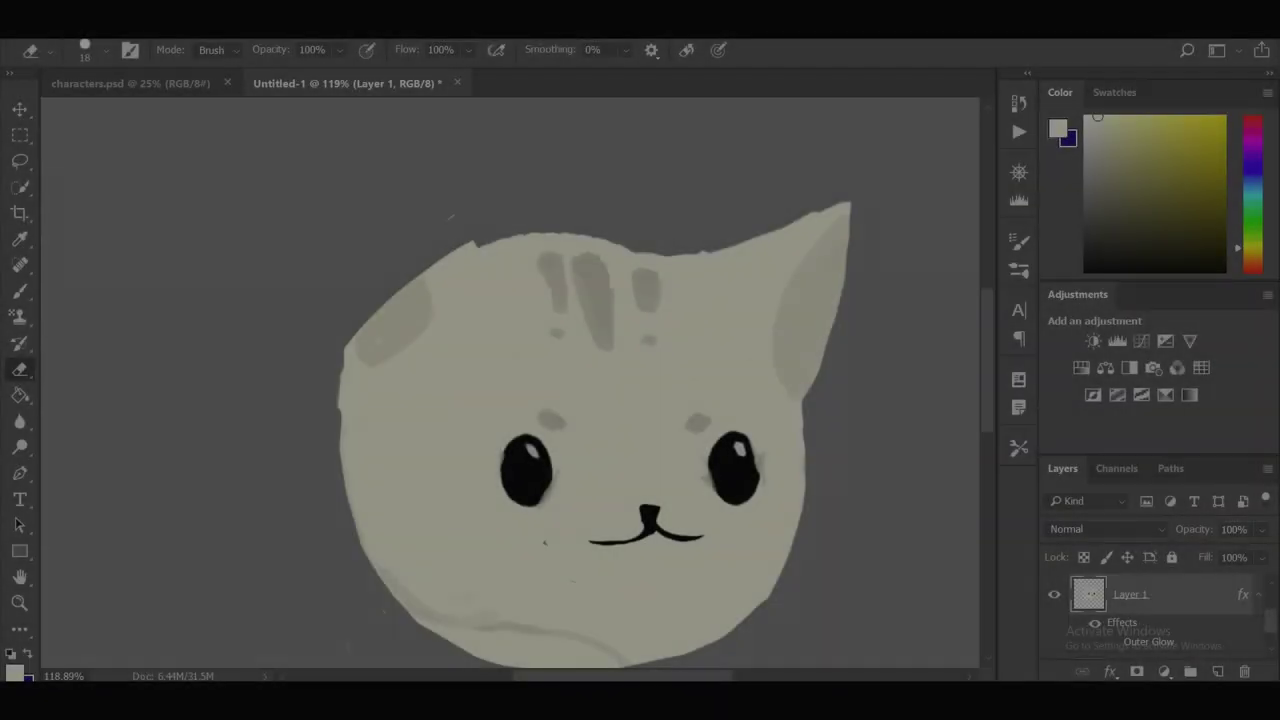
Paint a flipper and cover the grey side patches with cream.
scroll(580, 400, down, 3)
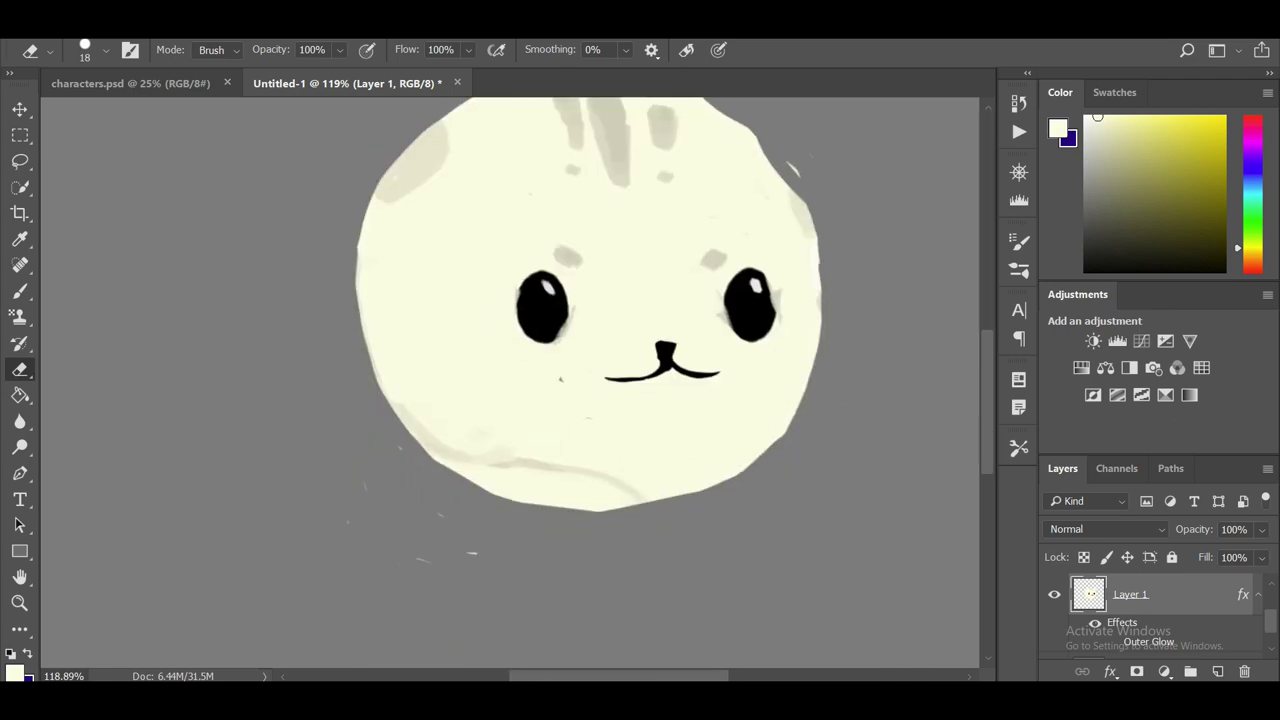
key(b)
drag(460, 462, 398, 508)
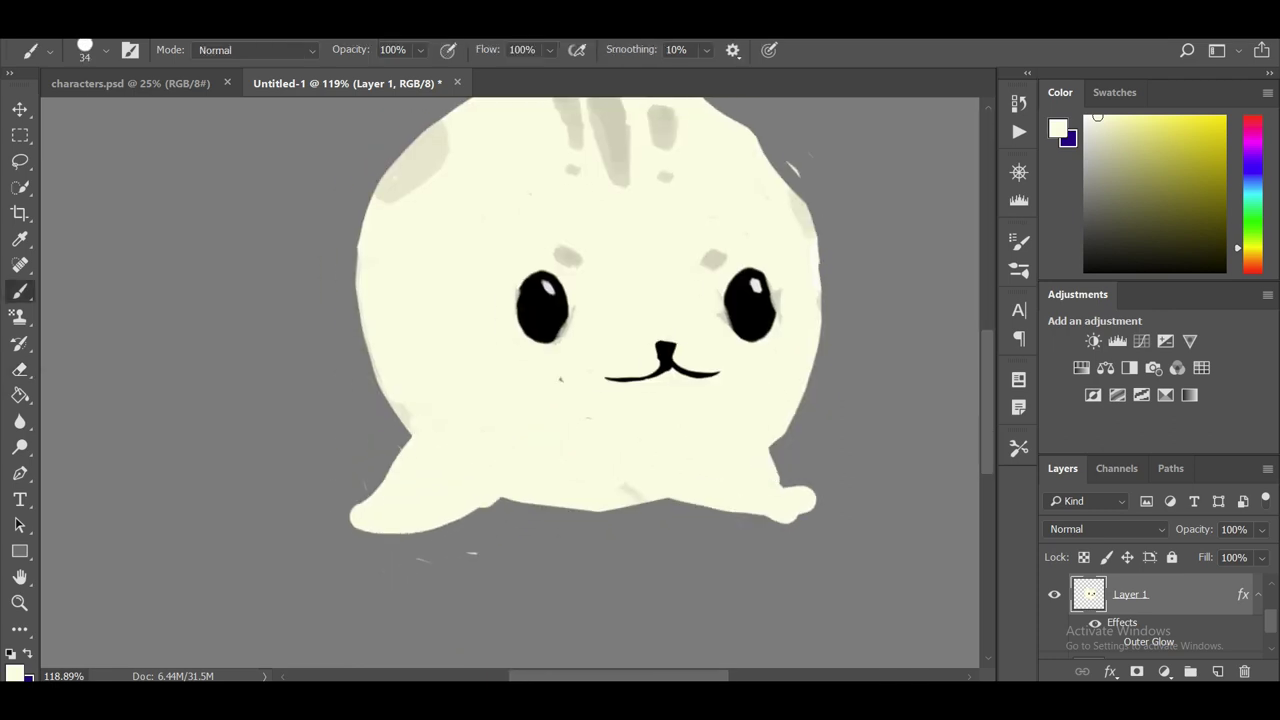
scroll(580, 400, up, 5)
key(e)
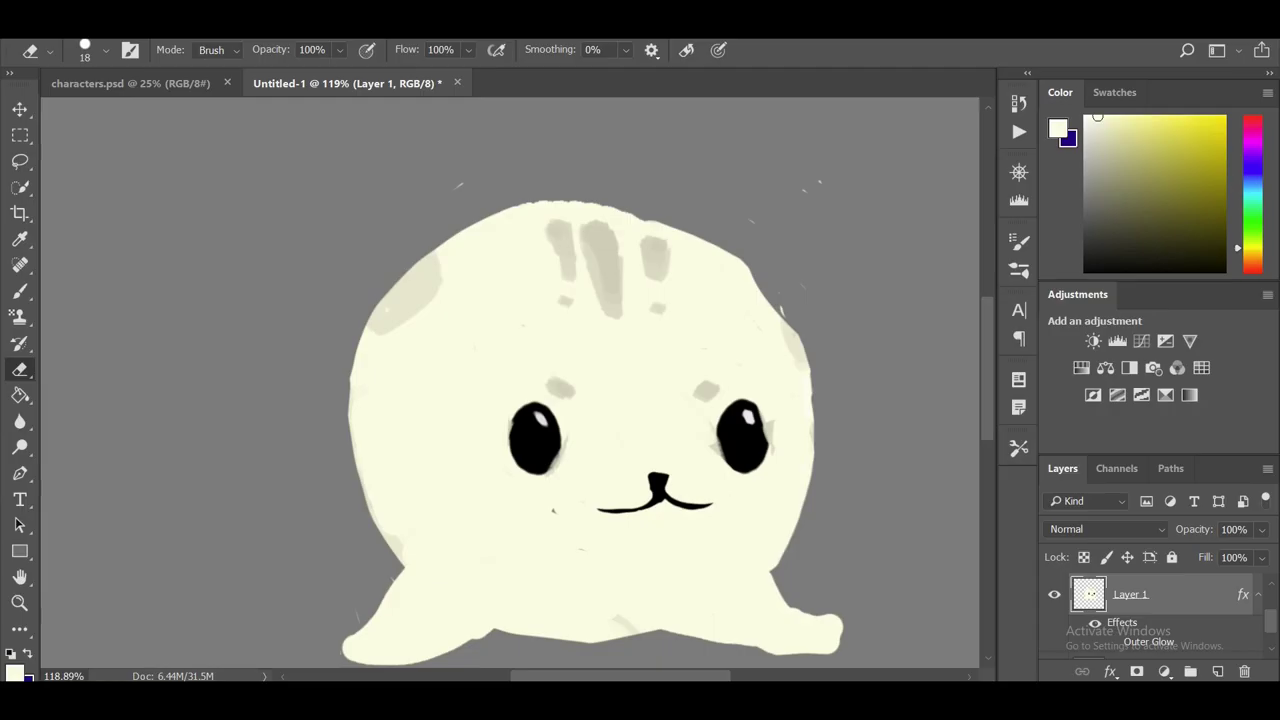
key(b)
drag(380, 320, 430, 270)
drag(780, 290, 795, 330)
Touch up the seal with eraser and brush, then undo the stray left flipper stroke.
scroll(600, 400, down, 2)
key(e)
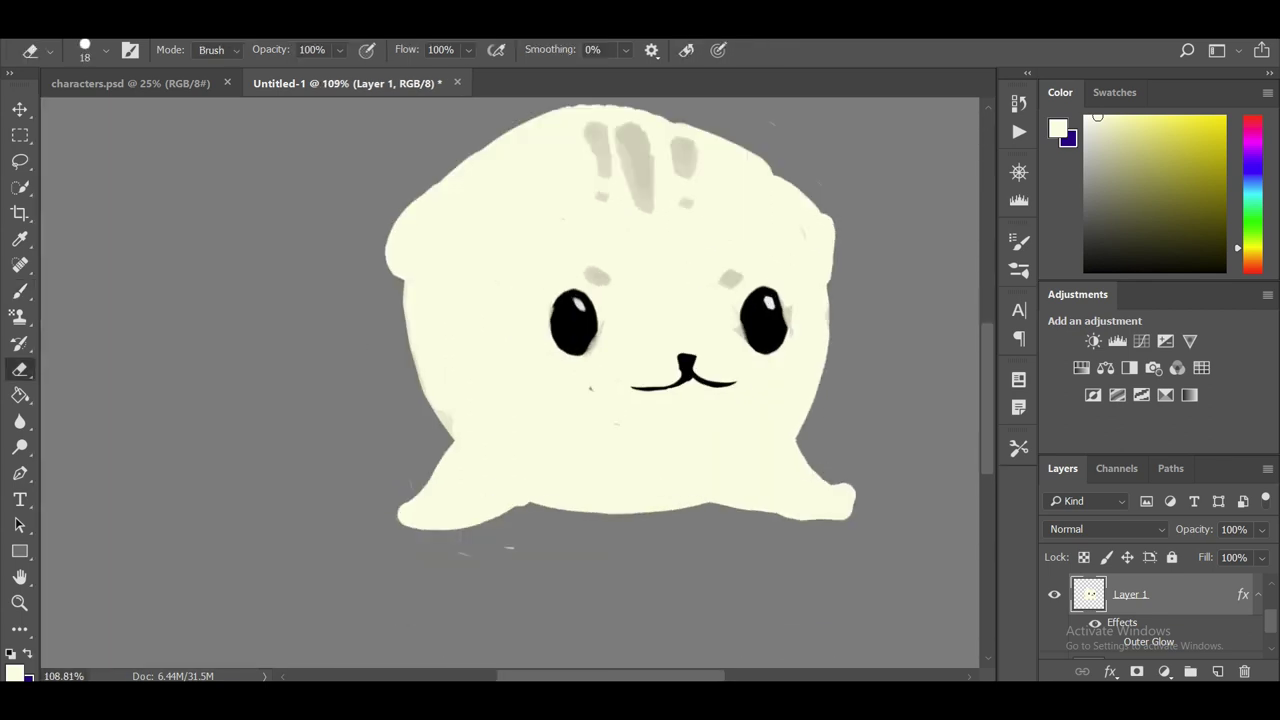
scroll(620, 340, up, 1)
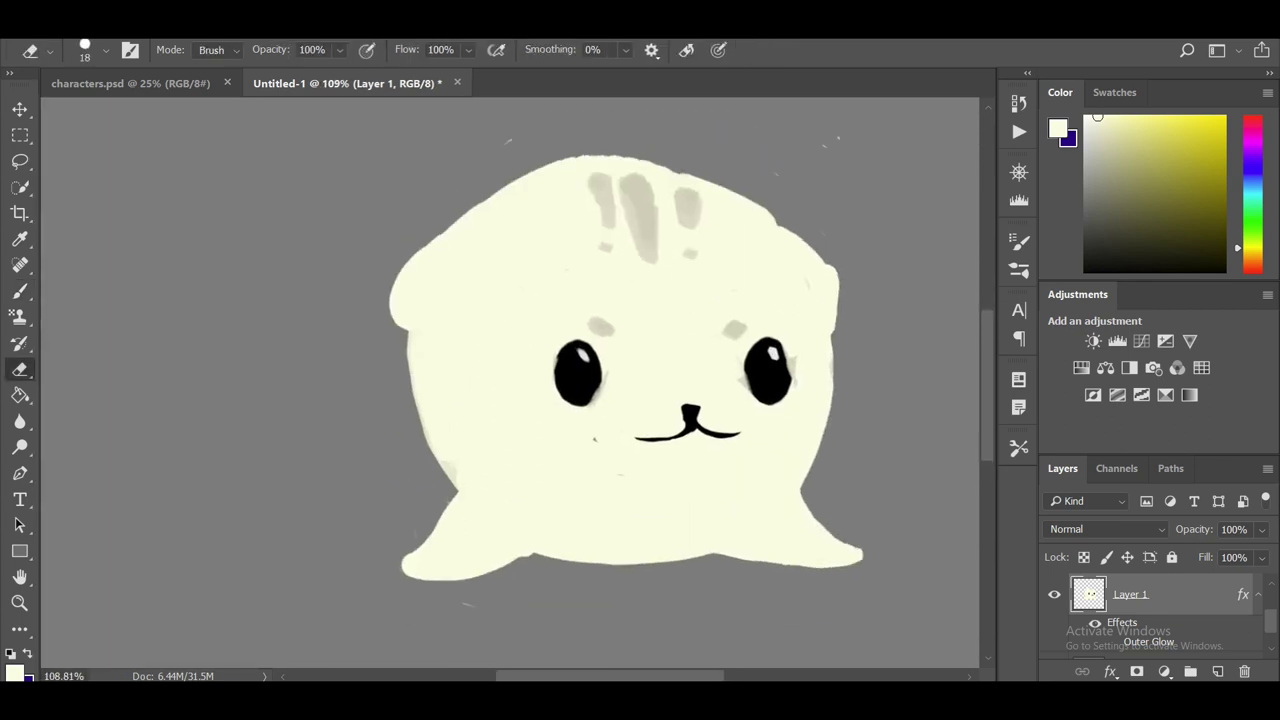
key(b)
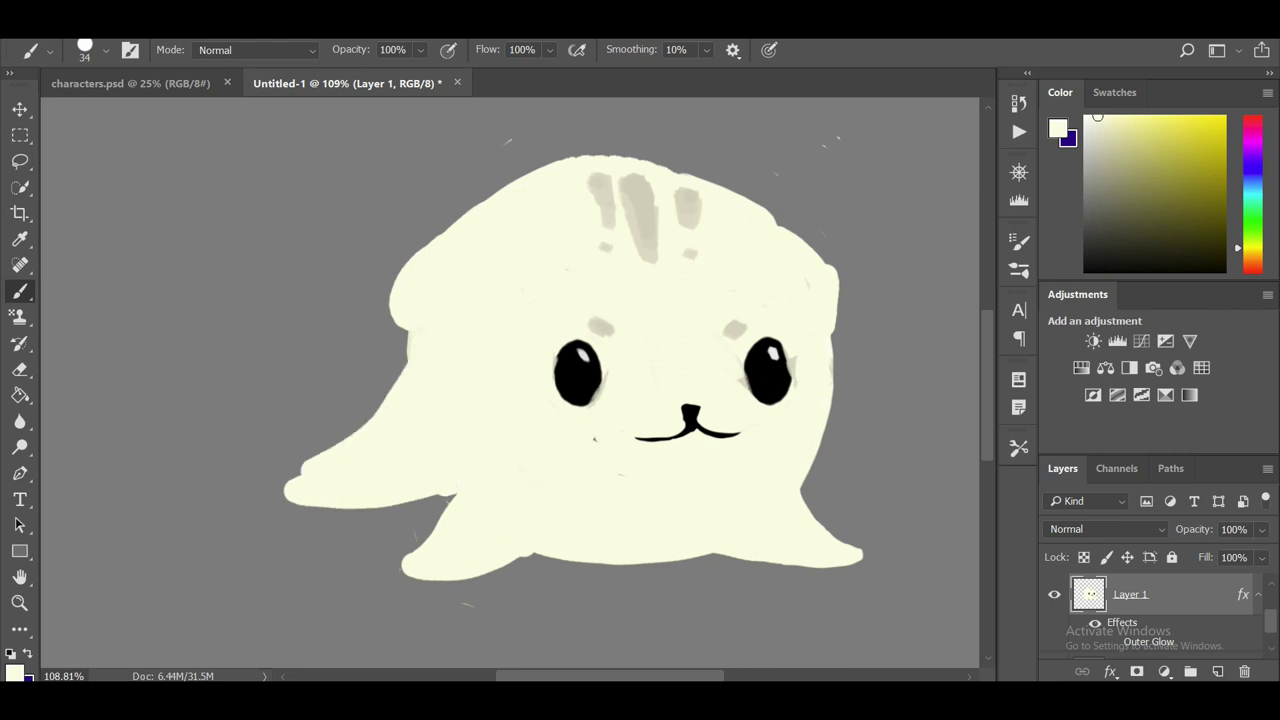
scroll(600, 380, up, 1)
scroll(600, 380, down, 2)
scroll(600, 380, up, 3)
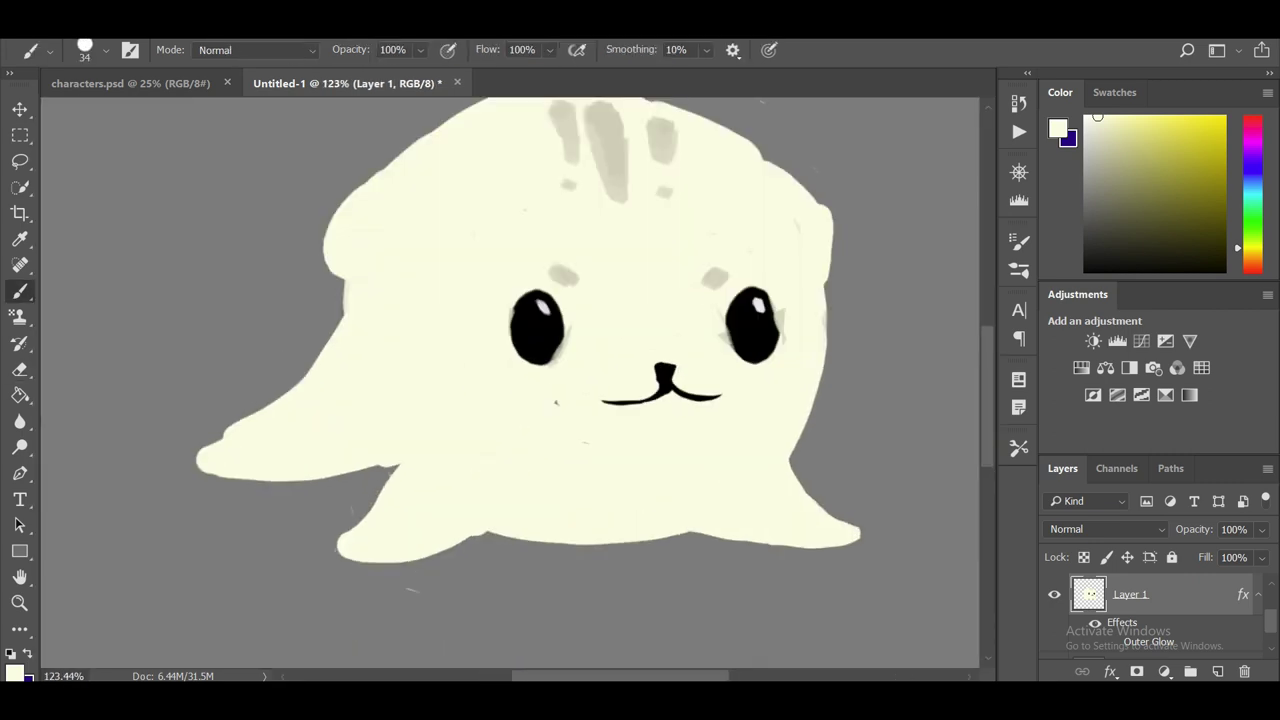
key(ctrl+z)
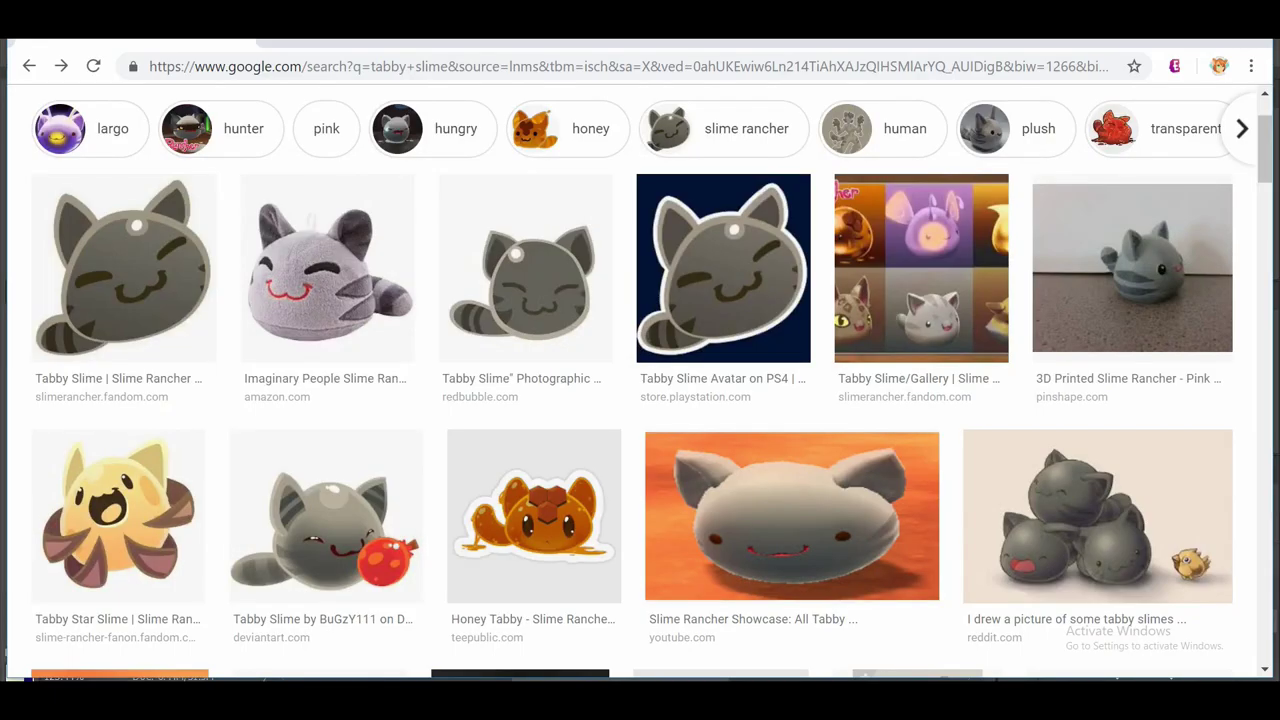
Search the web for arctic seal references.
key(ctrl+l)
text(arti)
key(Return)
Refine the search to 'arctic seal chibi' and preview a seal sticker sheet image.
text(chibi)
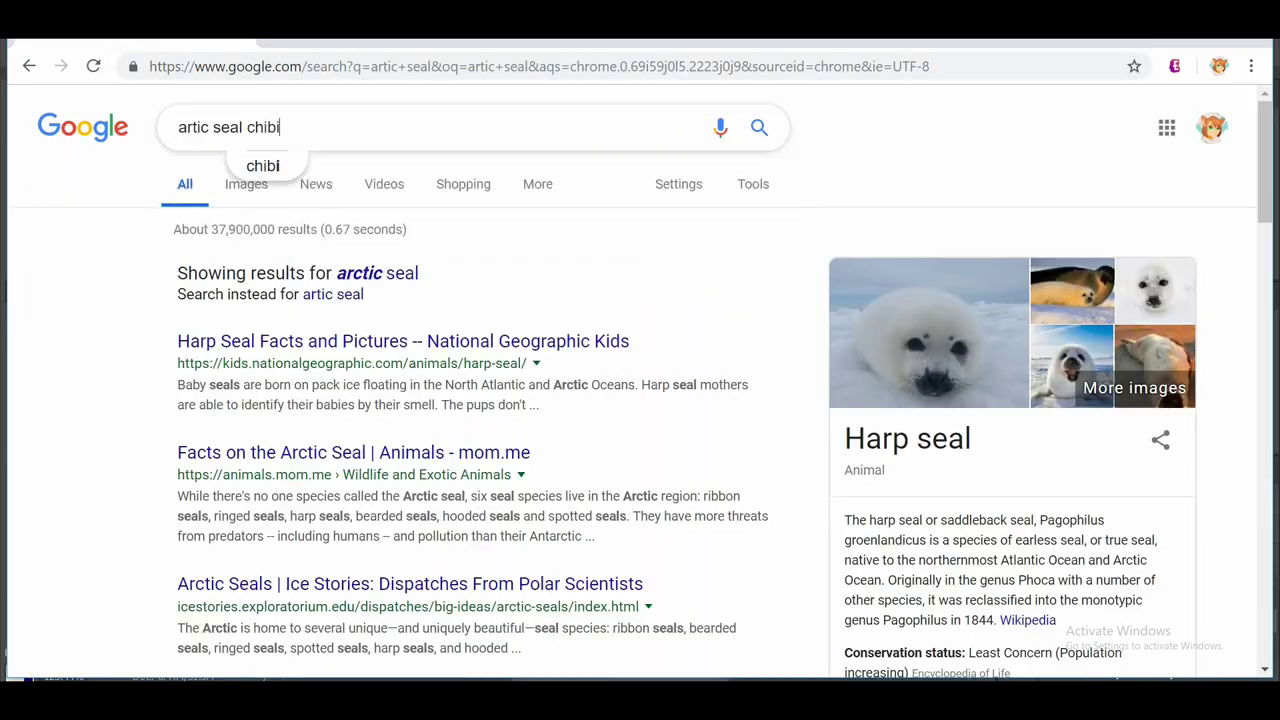
click(246, 184)
scroll(640, 400, down, 2)
click(337, 429)
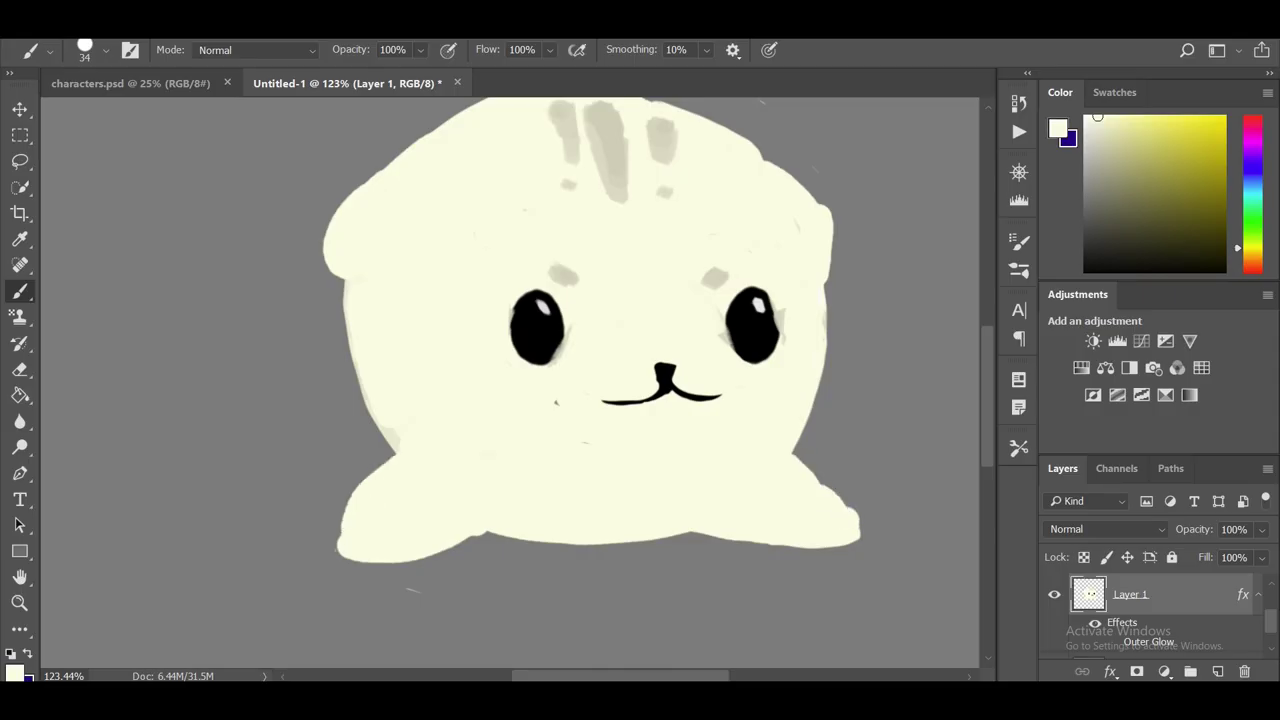
Add cream to the seal's left side, brush a long leftward tail, and transform the nose.
mouse_move(600, 350)
mouse_down()
mouse_move(600, 408)
mouse_move(650, 420)
mouse_up()
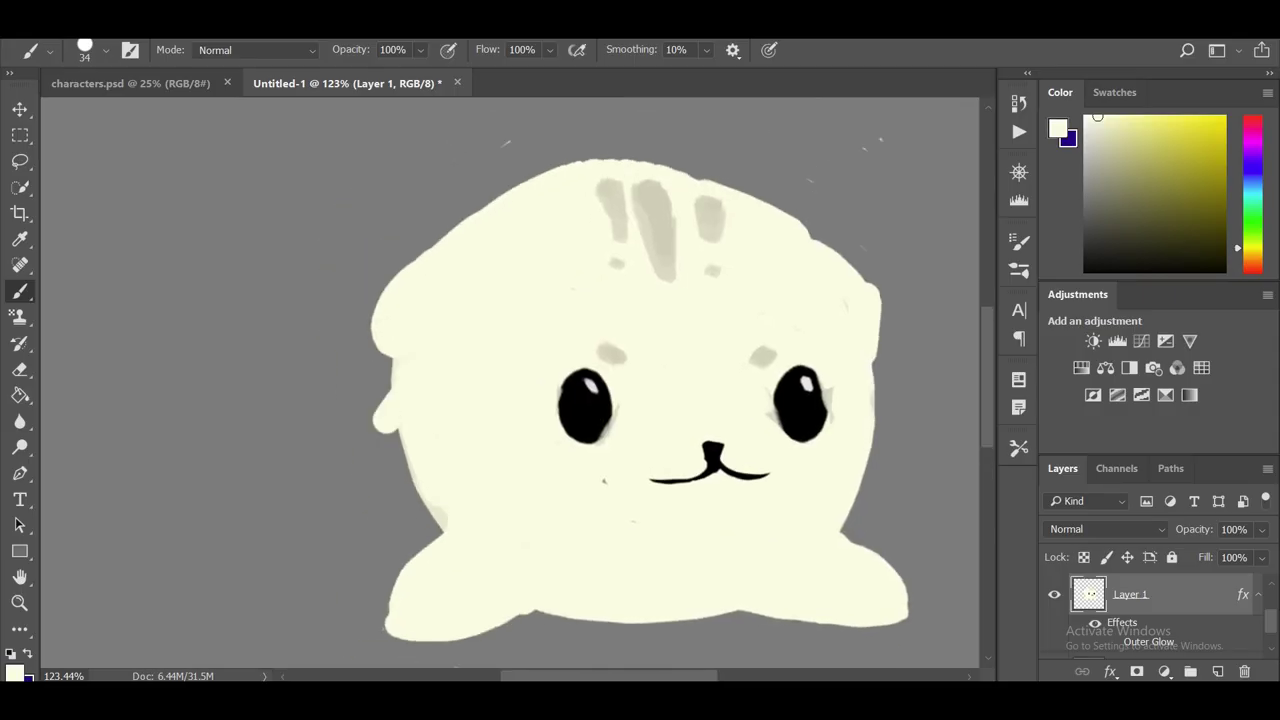
drag(380, 400, 360, 520)
scroll(600, 380, down, 1)
drag(290, 500, 196, 485)
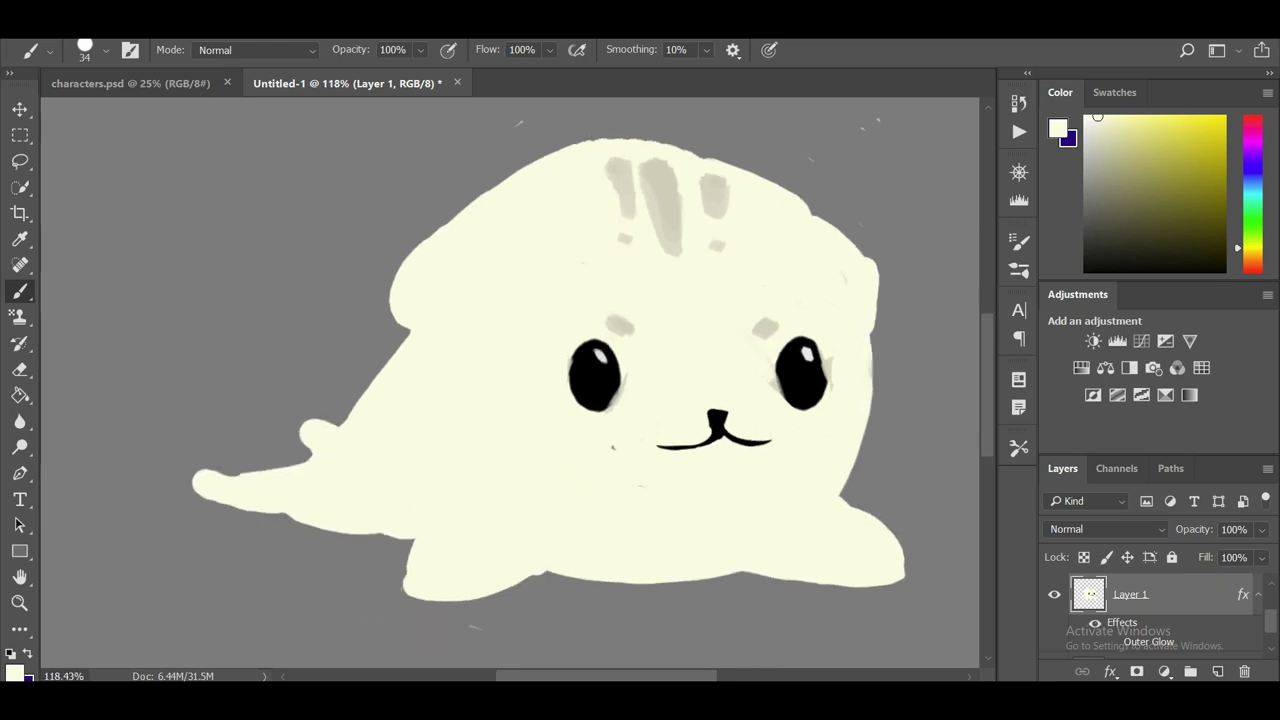
mouse_move(600, 380)
mouse_down()
mouse_move(545, 409)
mouse_move(574, 359)
mouse_up()
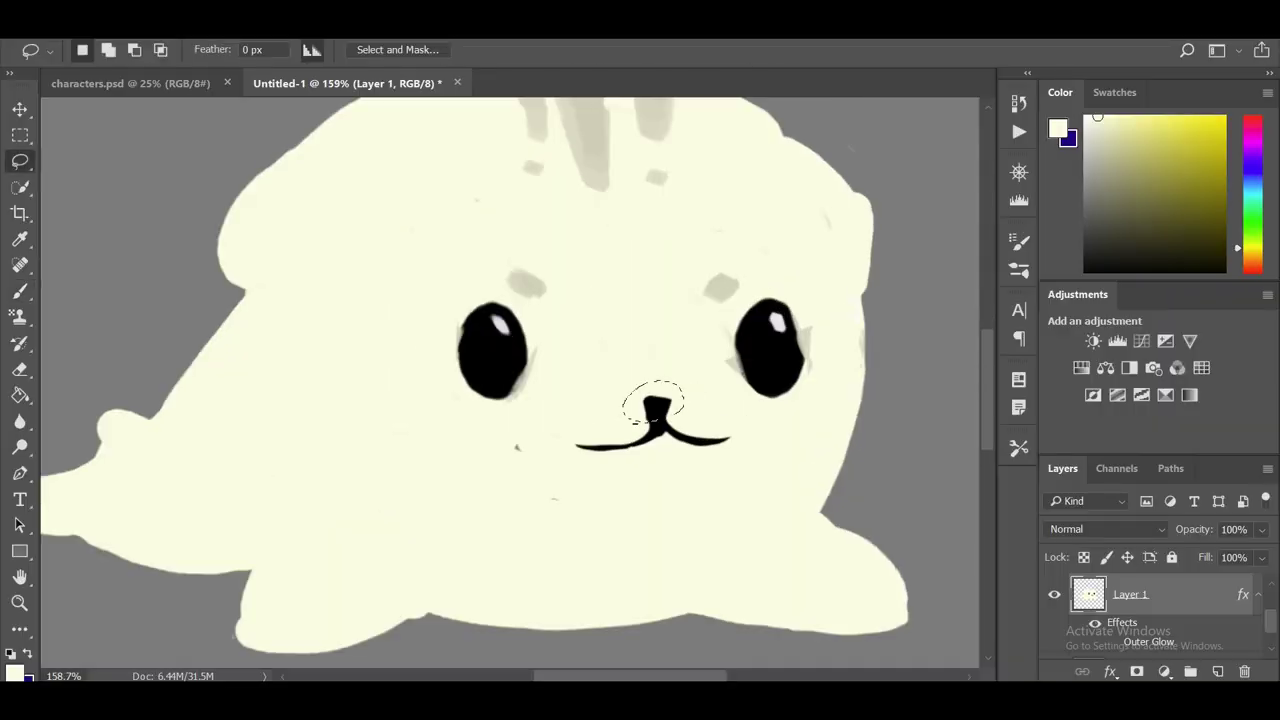
key(ctrl+t)
key(Return)
Sample the moustache's olive colour and paint more olive on its right side.
key(b)
right_click(650, 375)
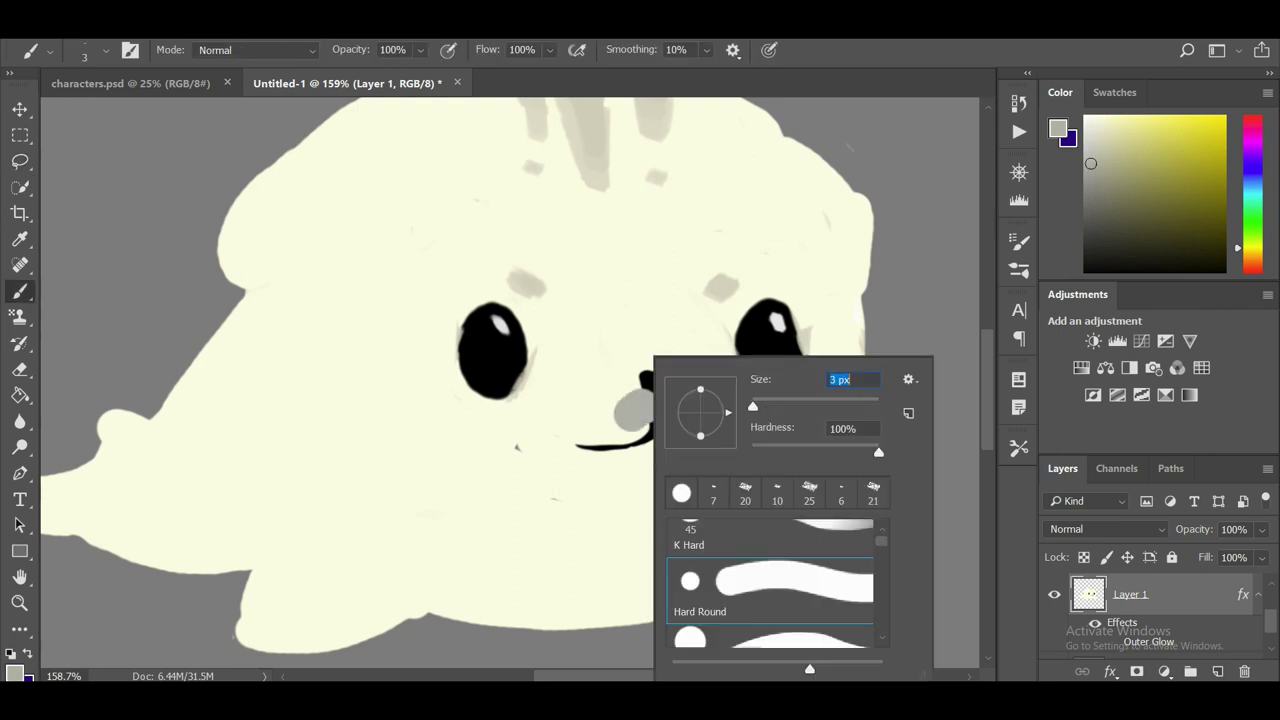
key(Escape)
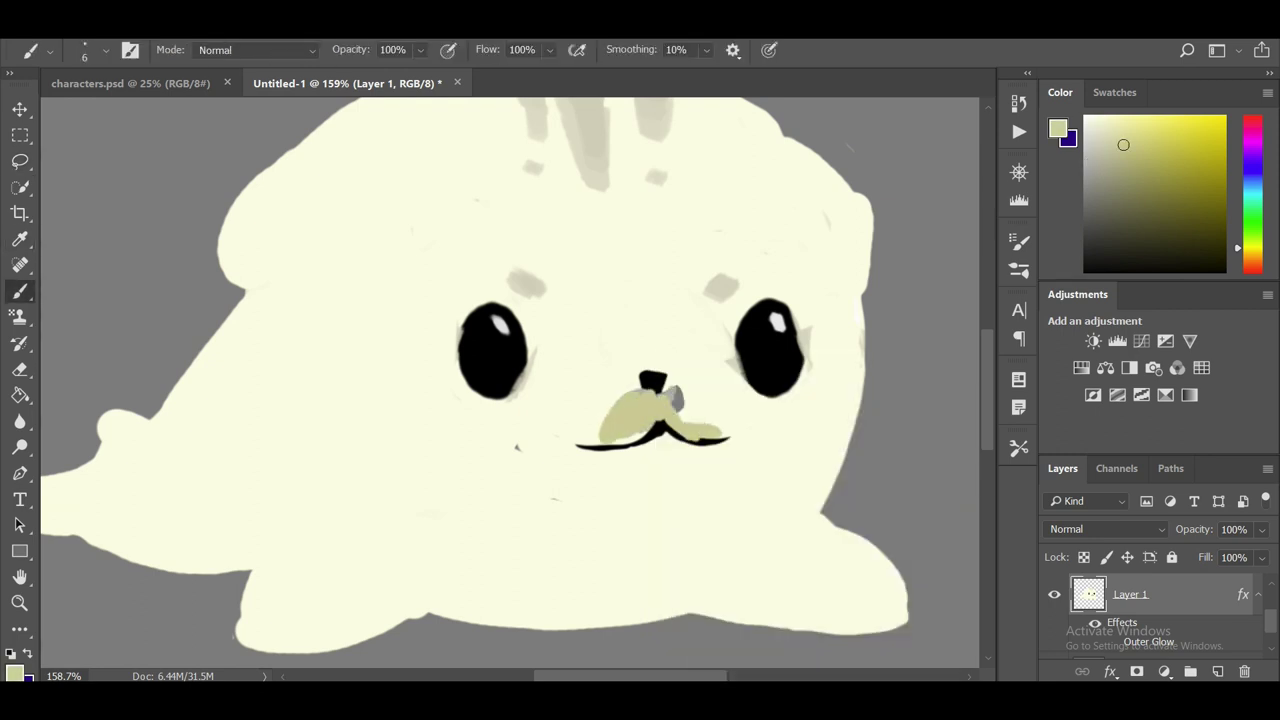
alt+click(632, 417)
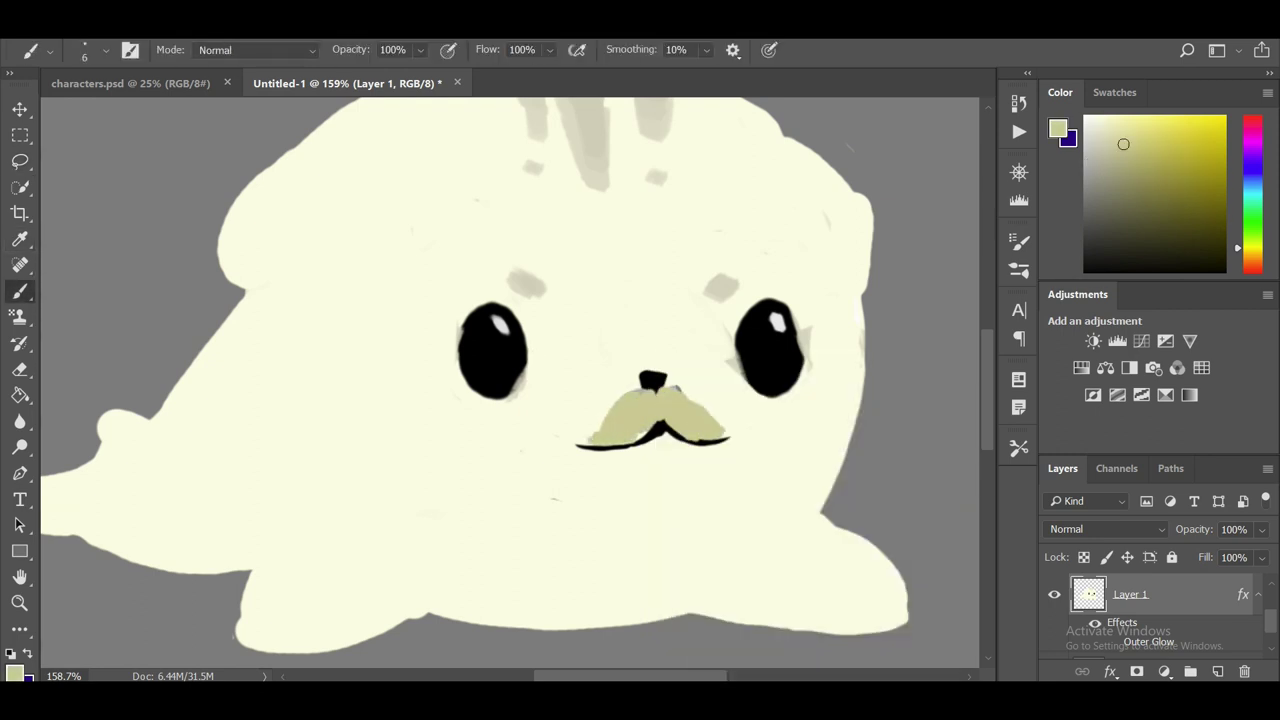
drag(680, 425, 722, 392)
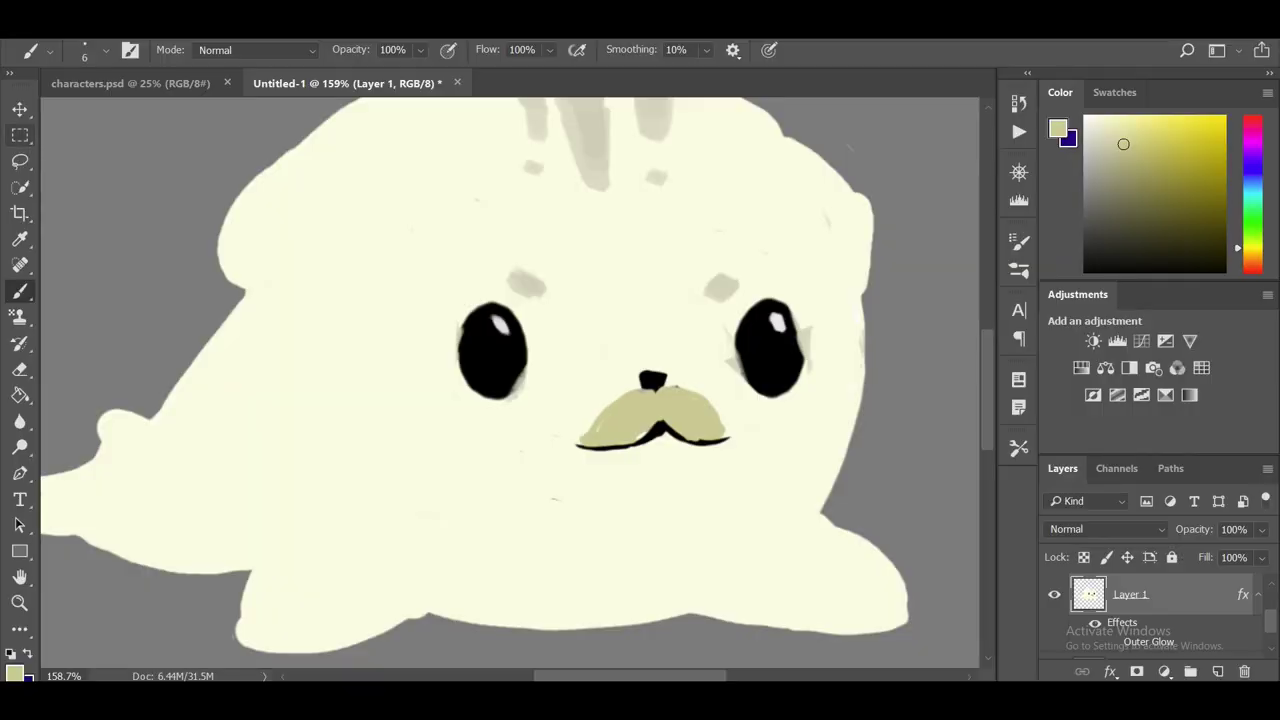
Select the tan muzzle patch with the Magic Wand and raise its Hue/Saturation Lightness.
key(w)
click(645, 412)
key(ctrl+u)
drag(951, 408, 1011, 408)
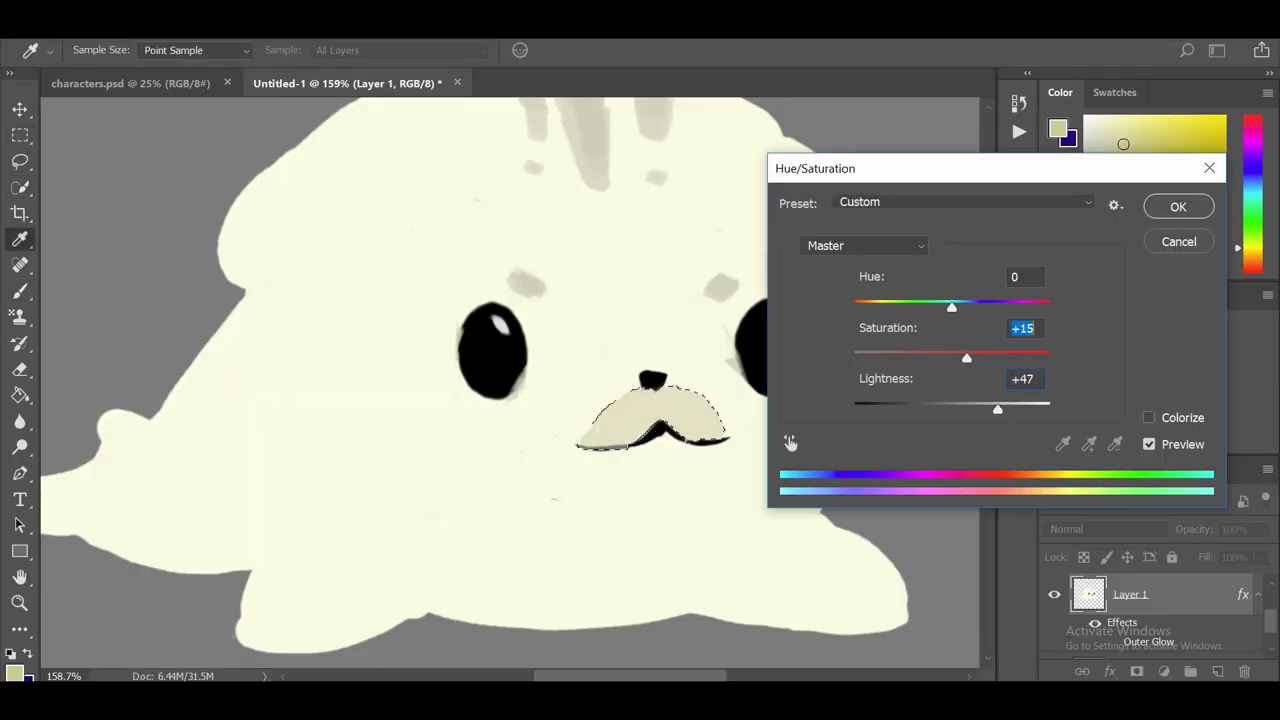
key(Return)
key(ctrl+d)
Sample the cream body colour and redraw the head with a folded ear.
key(b)
alt+click(737, 366)
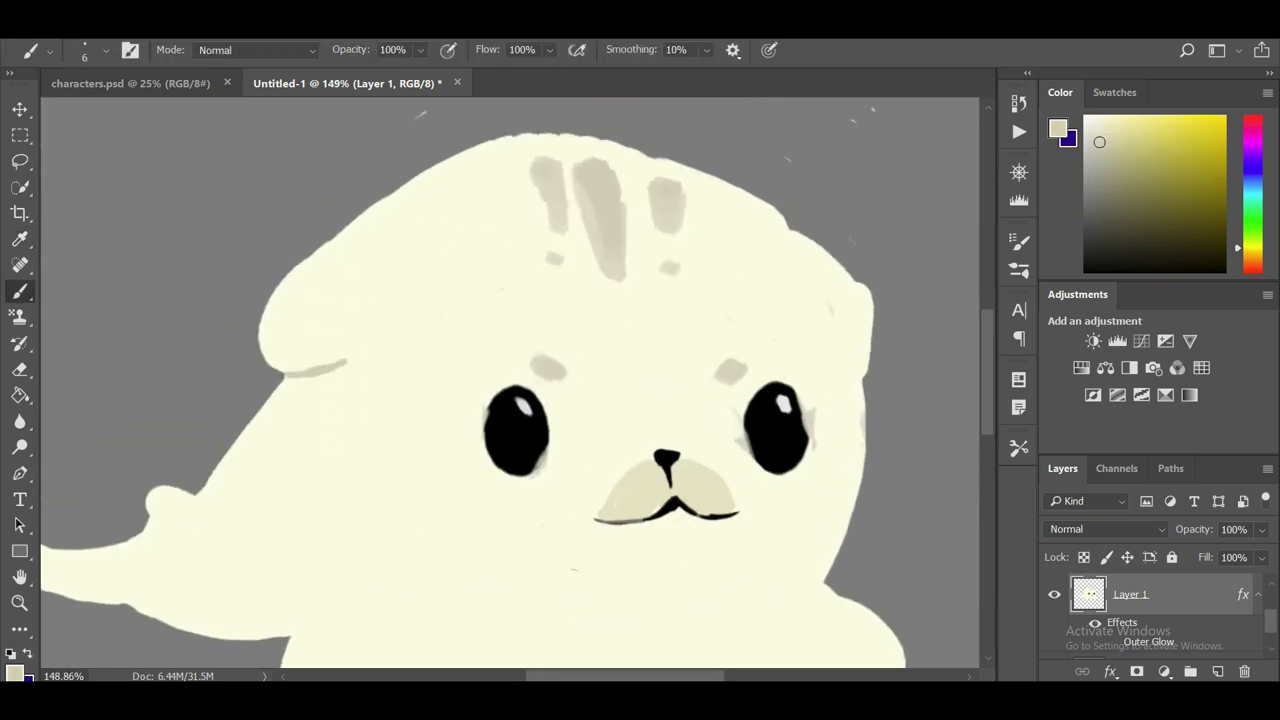
drag(330, 372, 382, 338)
scroll(500, 400, right, 2)
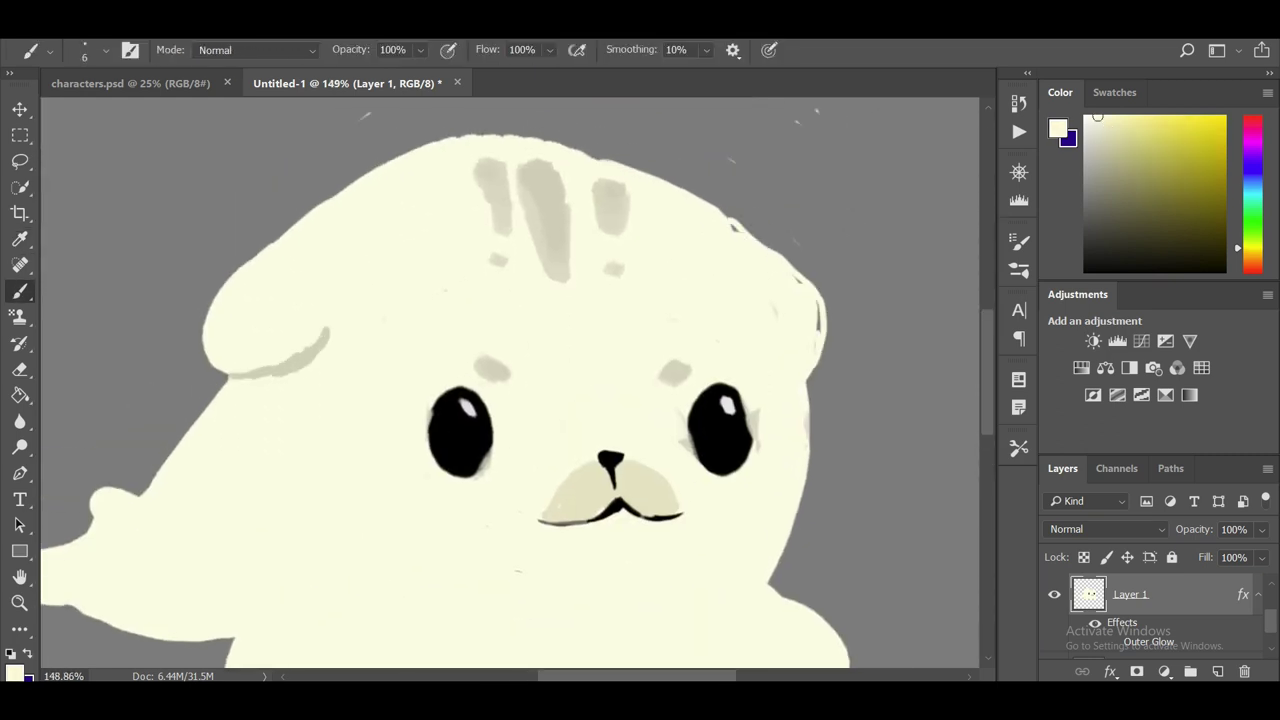
Paint cream over the seal's front feet, cleaning up edges with the eraser.
scroll(510, 380, down, 2)
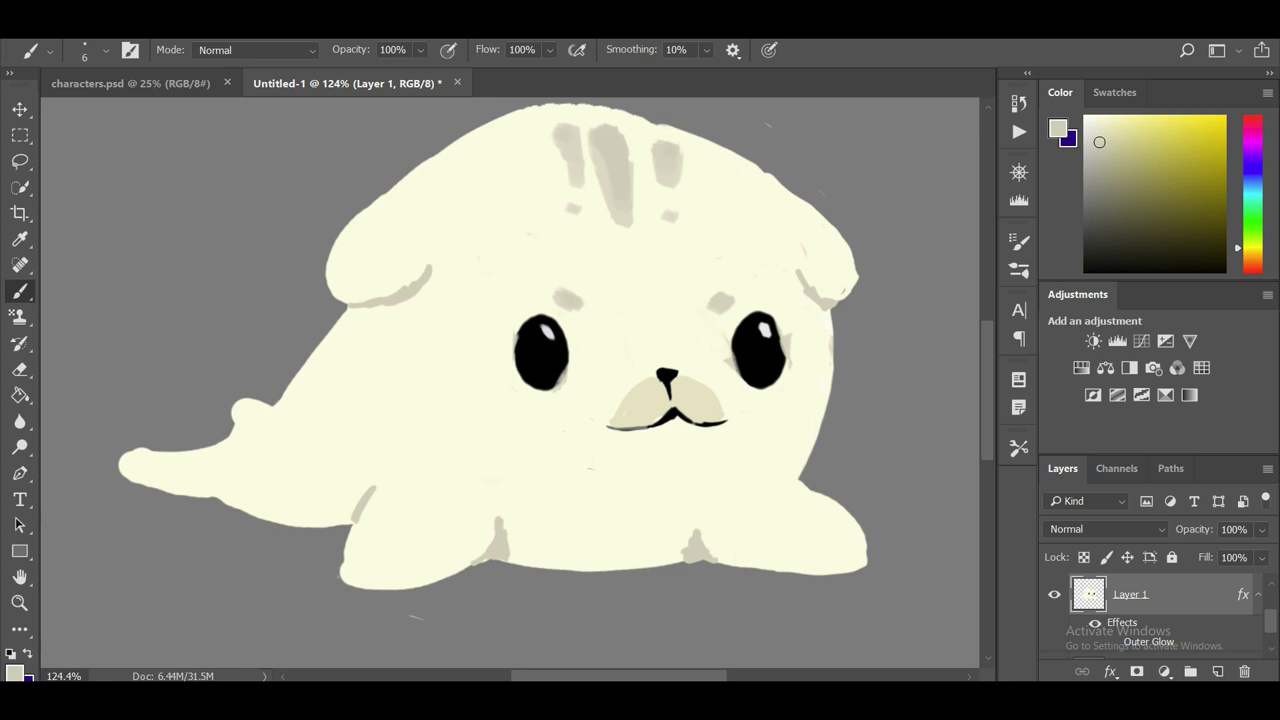
scroll(500, 380, down, 1)
scroll(500, 380, up, 1)
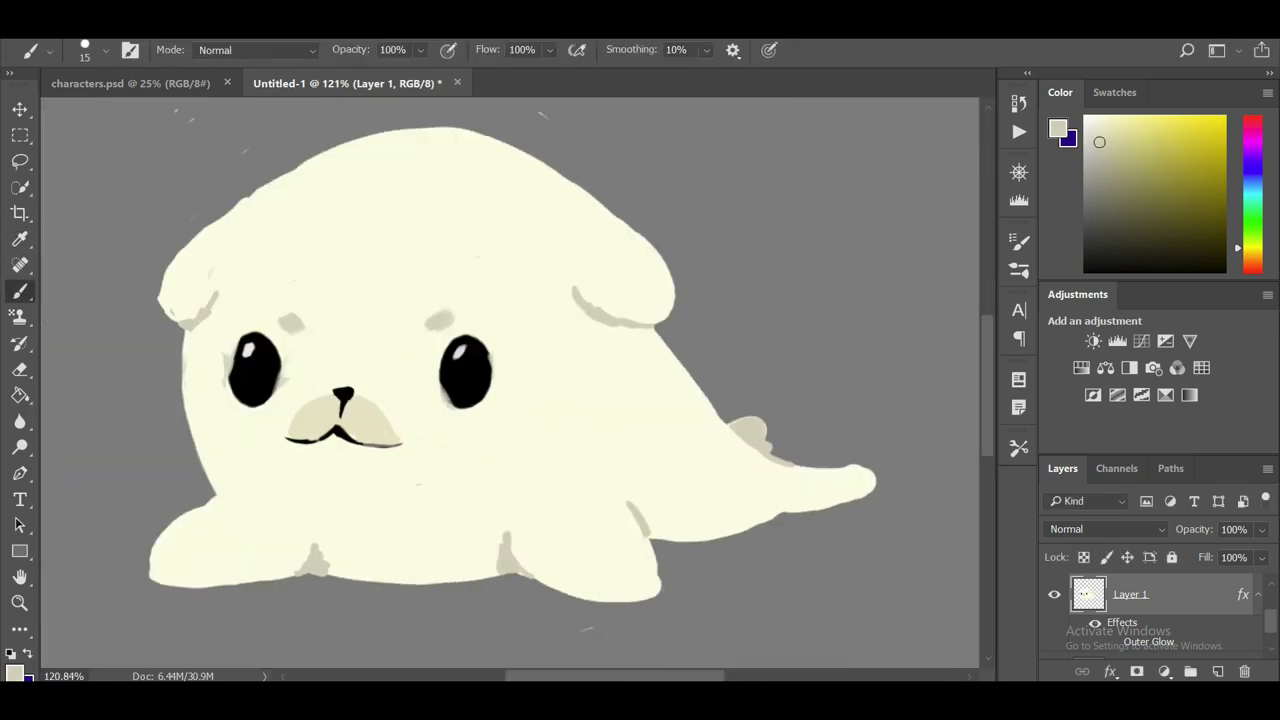
scroll(510, 380, left, 3)
key(e)
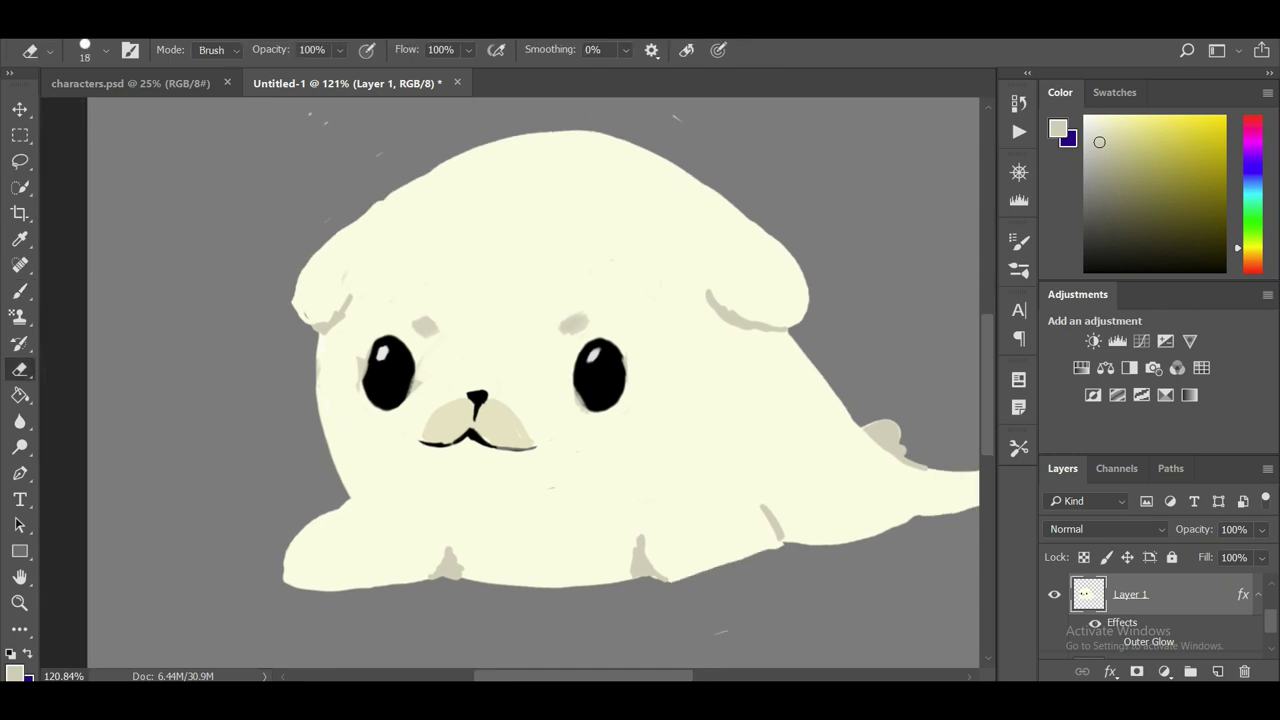
key(b)
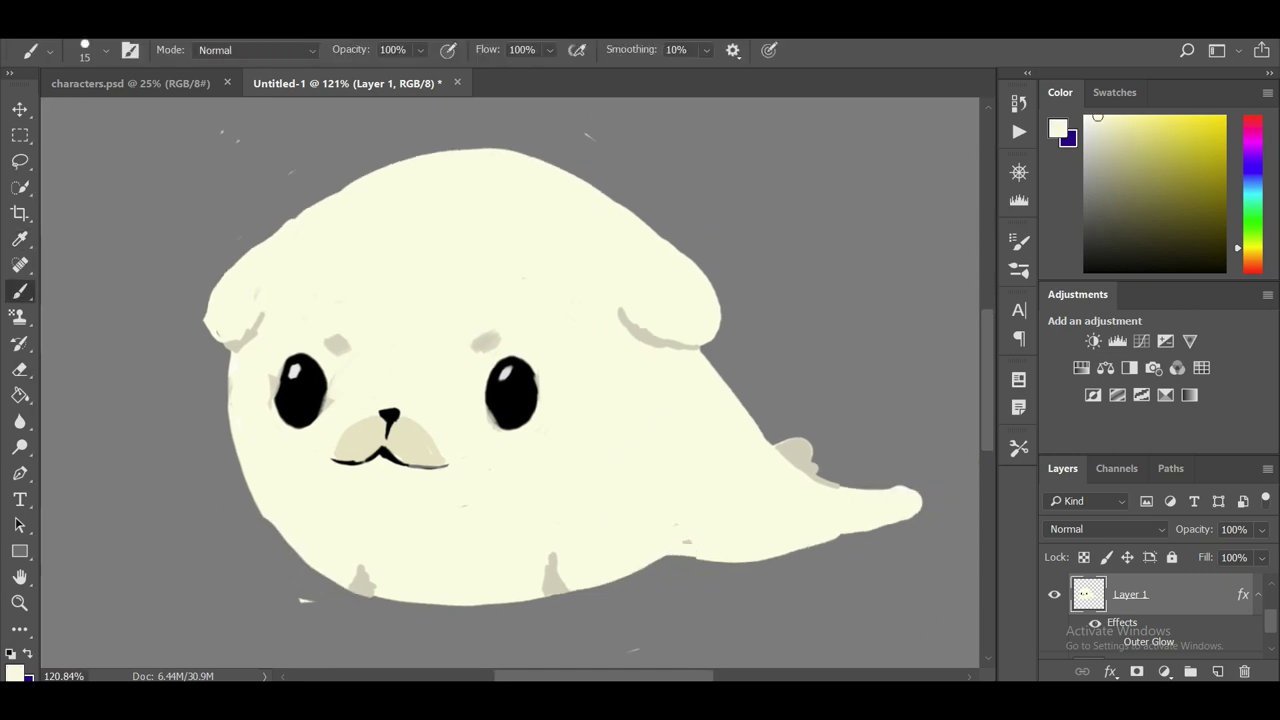
scroll(510, 380, down, 3)
scroll(510, 380, up, 3)
drag(600, 592, 630, 602)
scroll(525, 380, down, 3)
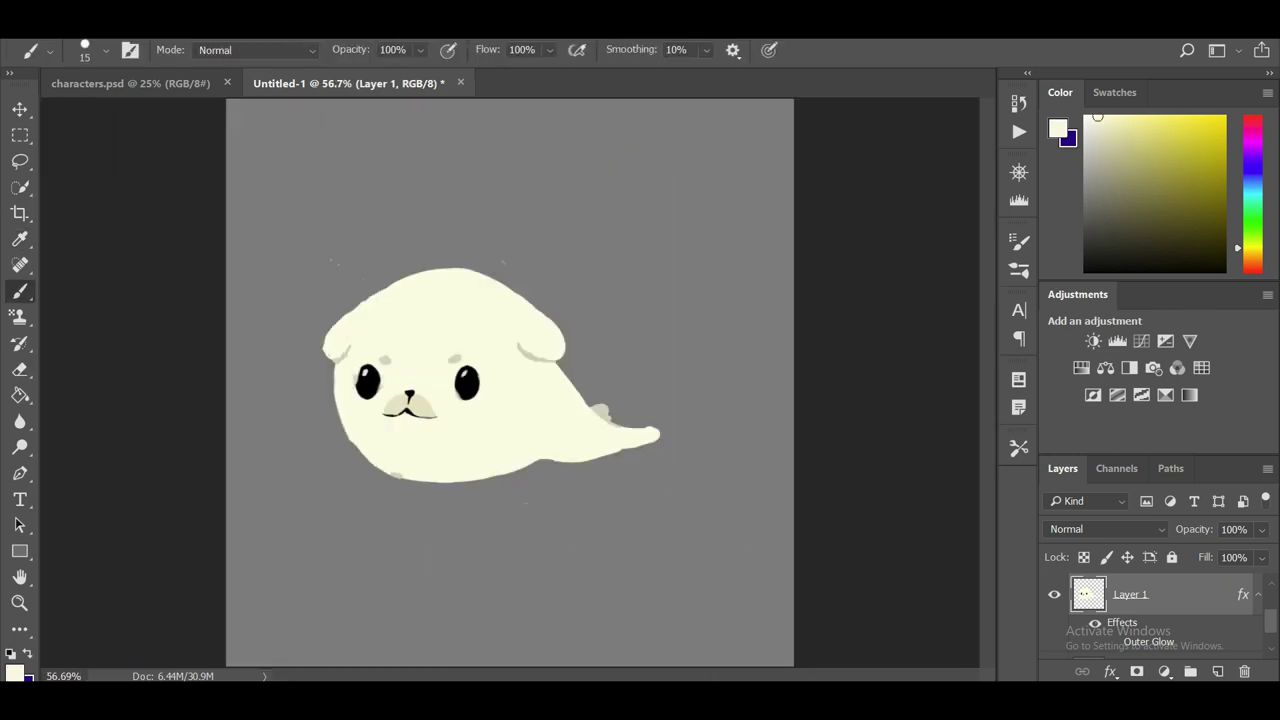
scroll(525, 380, up, 2)
scroll(535, 479, up, 2)
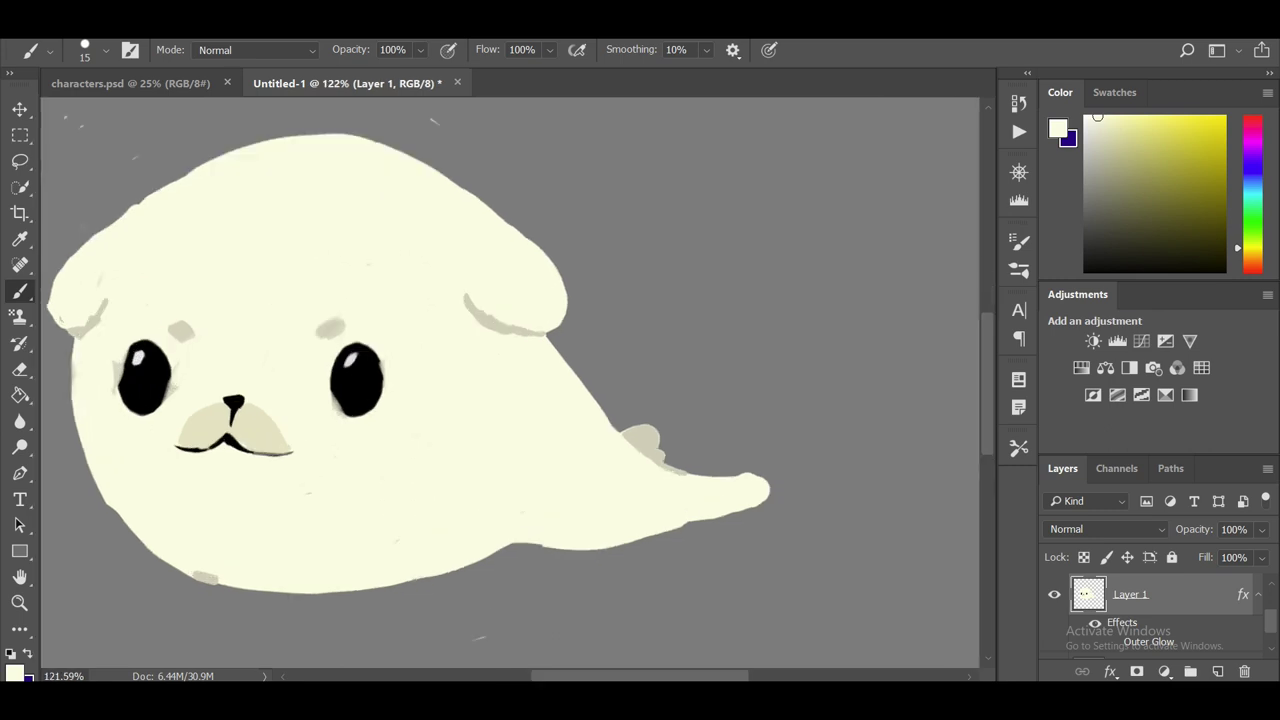
Undo the last tail strokes and paint a beige line along the body.
right_click(686, 357)
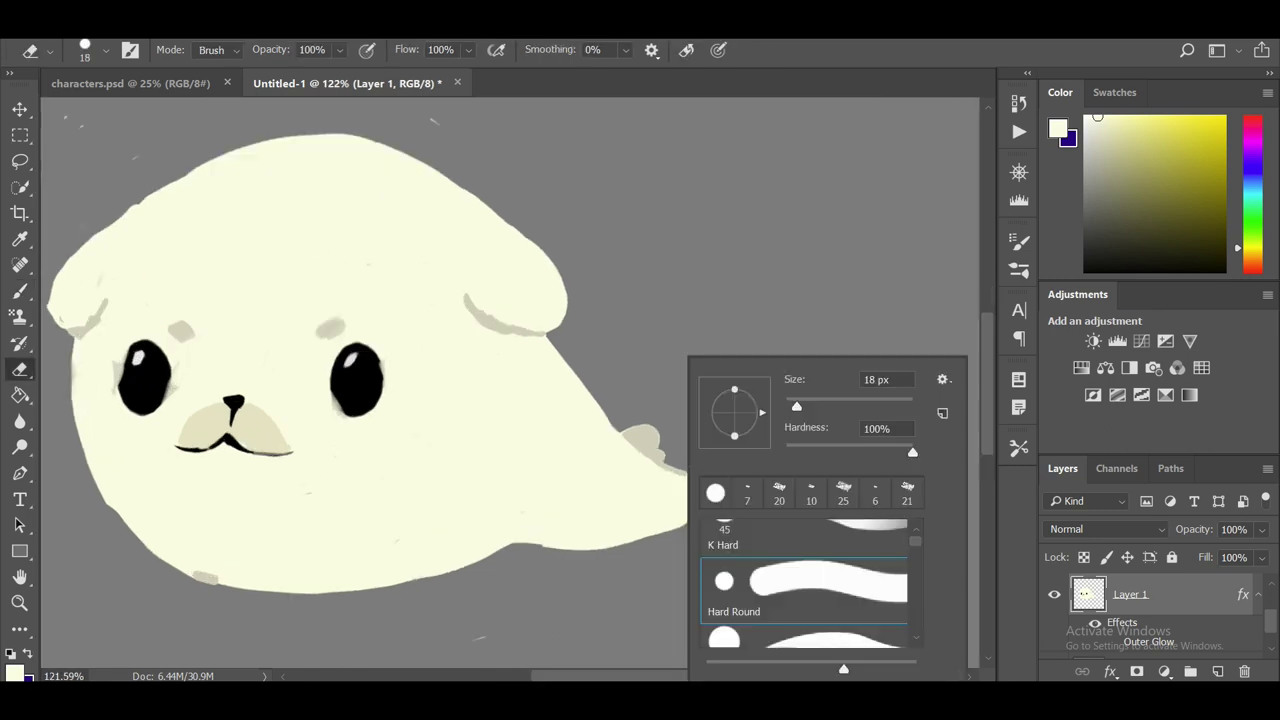
key(Escape)
key(ctrl+z)
key(ctrl+z)
key(ctrl+z)
key(ctrl+shift+z)
key(ctrl+shift+z)
key(ctrl+shift+z)
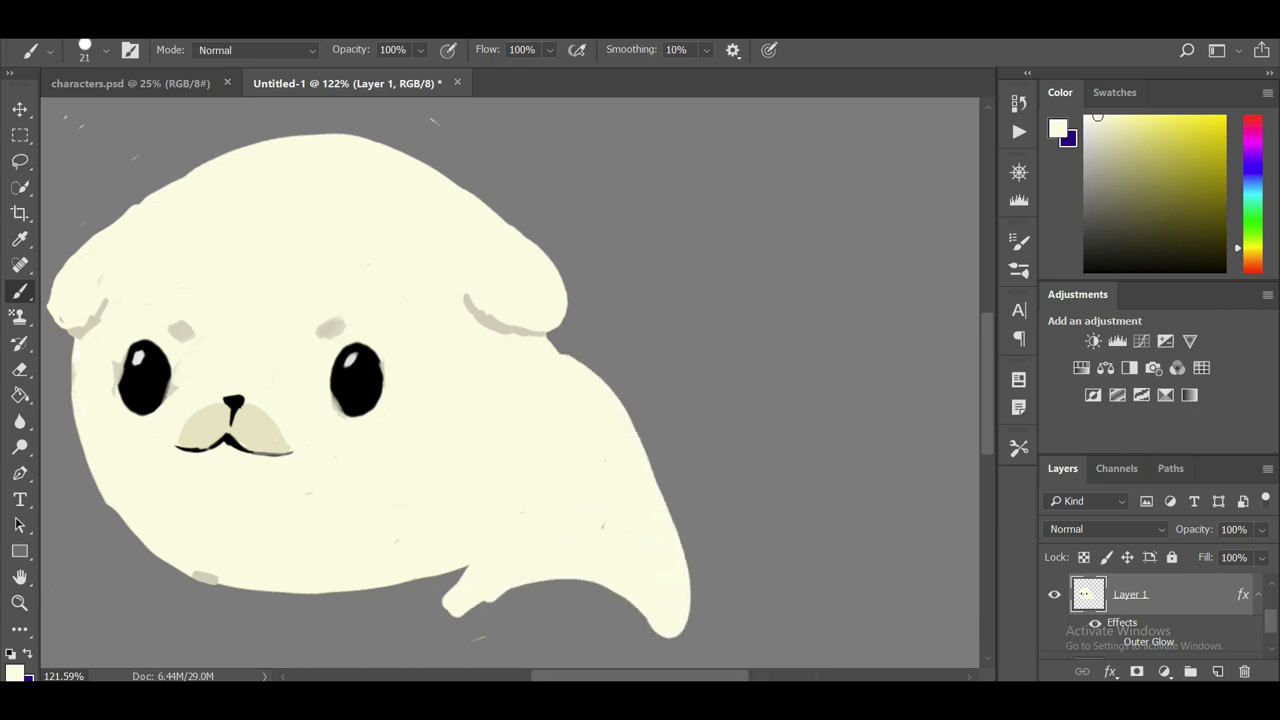
scroll(510, 380, left, 5)
drag(712, 395, 622, 568)
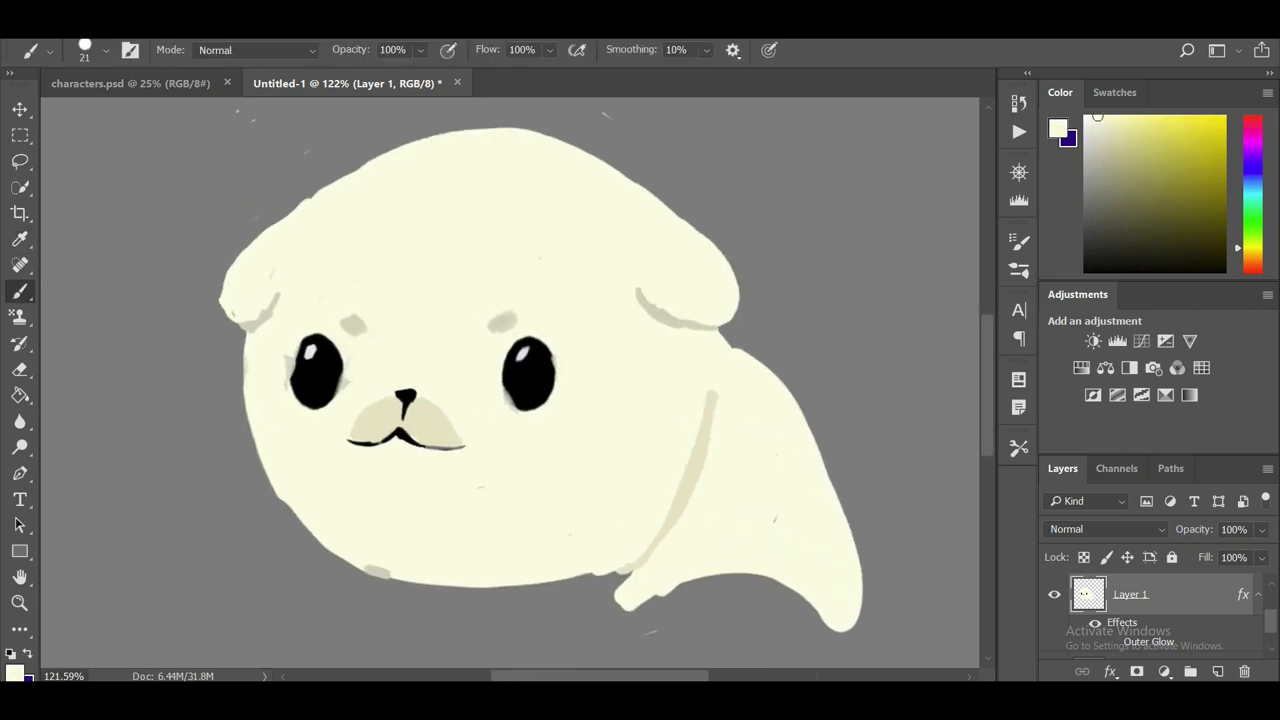
Flip the seal horizontally to face the other way.
scroll(510, 380, down, 5)
scroll(510, 380, up, 6)
scroll(510, 380, down, 1)
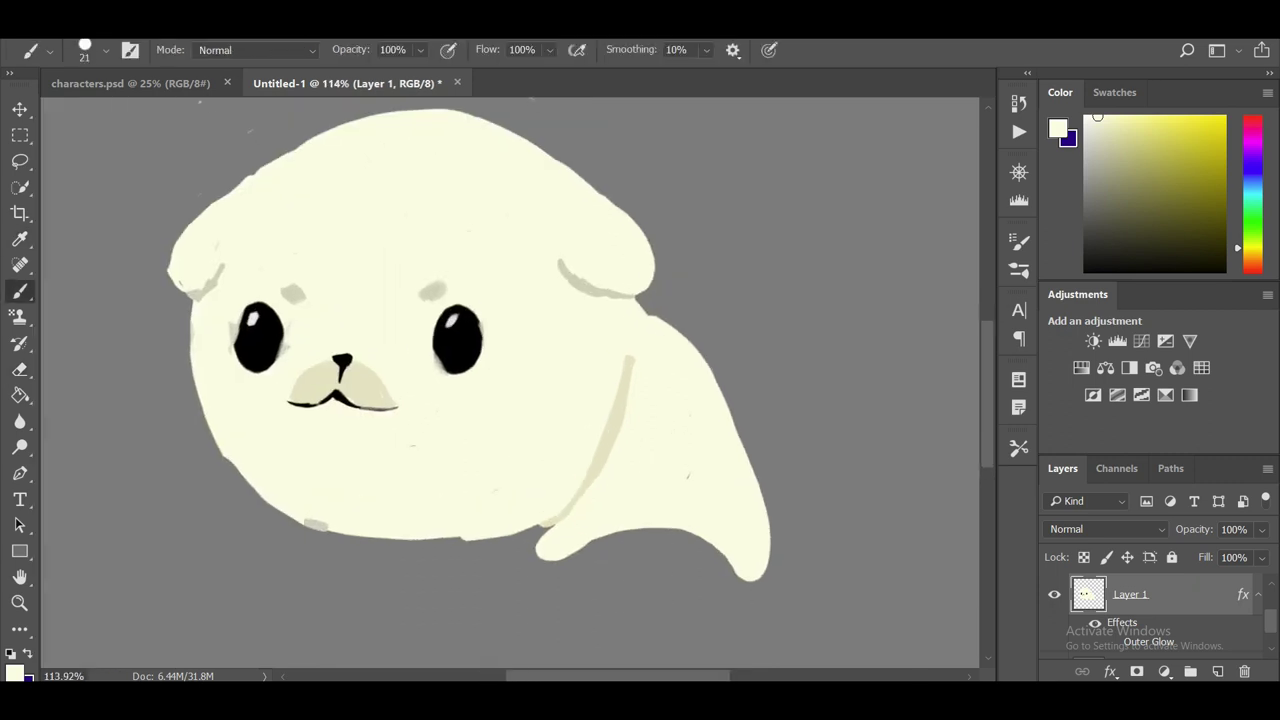
scroll(510, 380, down, 3)
key(ctrl+t)
key(Return)
Shrink the brush to 7 px and draw fin lines on the tail.
scroll(510, 380, up, 3)
right_click(374, 355)
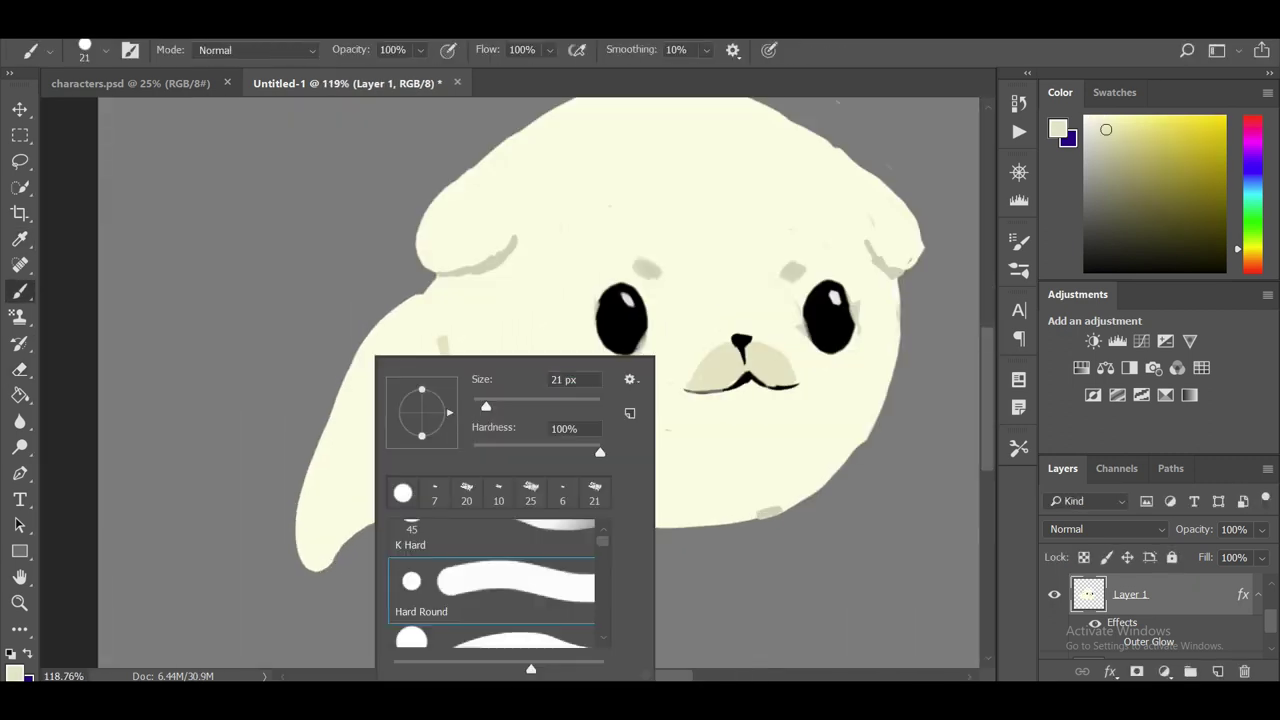
key(Escape)
drag(320, 436, 460, 470)
drag(330, 465, 470, 480)
Flip the seal back to face right.
scroll(510, 380, right, 3)
scroll(510, 380, down, 3)
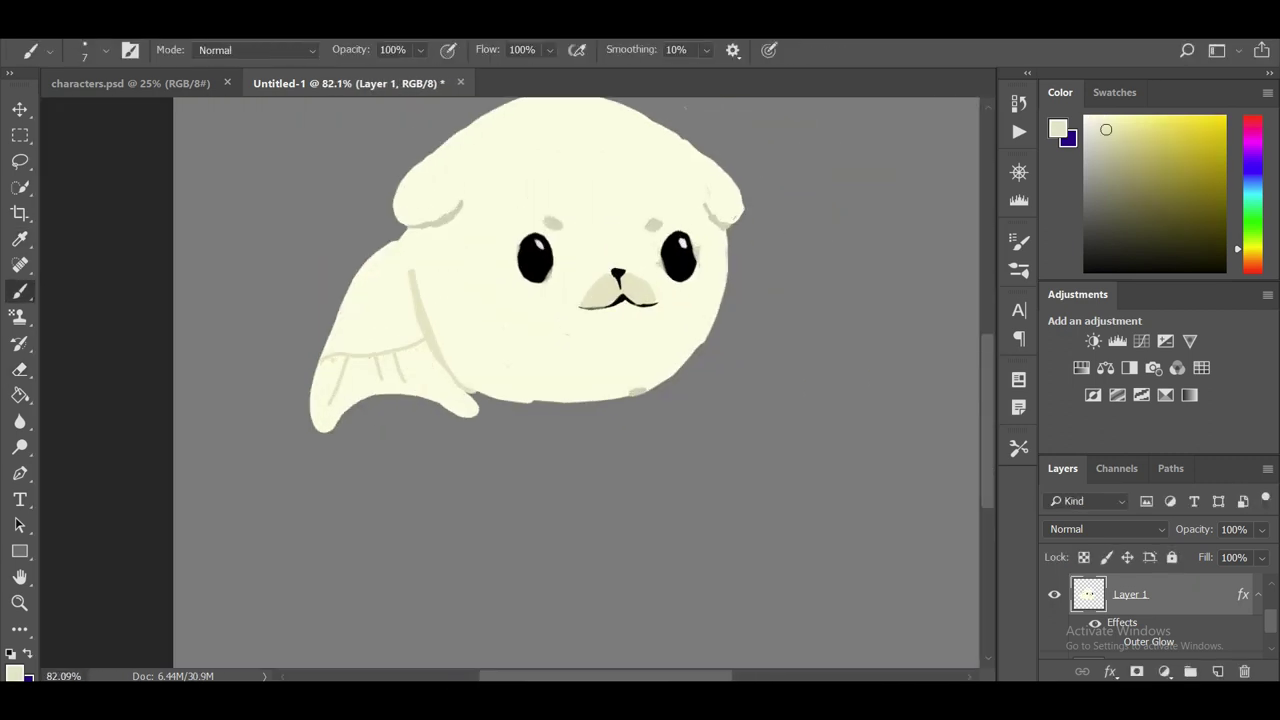
key(ctrl+t)
key(Return)
Erase part of the tail with the Eraser.
key(e)
mouse_move(590, 400)
mouse_down()
mouse_move(700, 310)
mouse_move(640, 300)
mouse_move(600, 375)
mouse_move(734, 368)
mouse_up()
key(b)
right_click(644, 272)
key(Escape)
Sample the grey ear shading, paint a grey fin patch on the tail, and enable Outer Glow.
scroll(550, 300, up, 3)
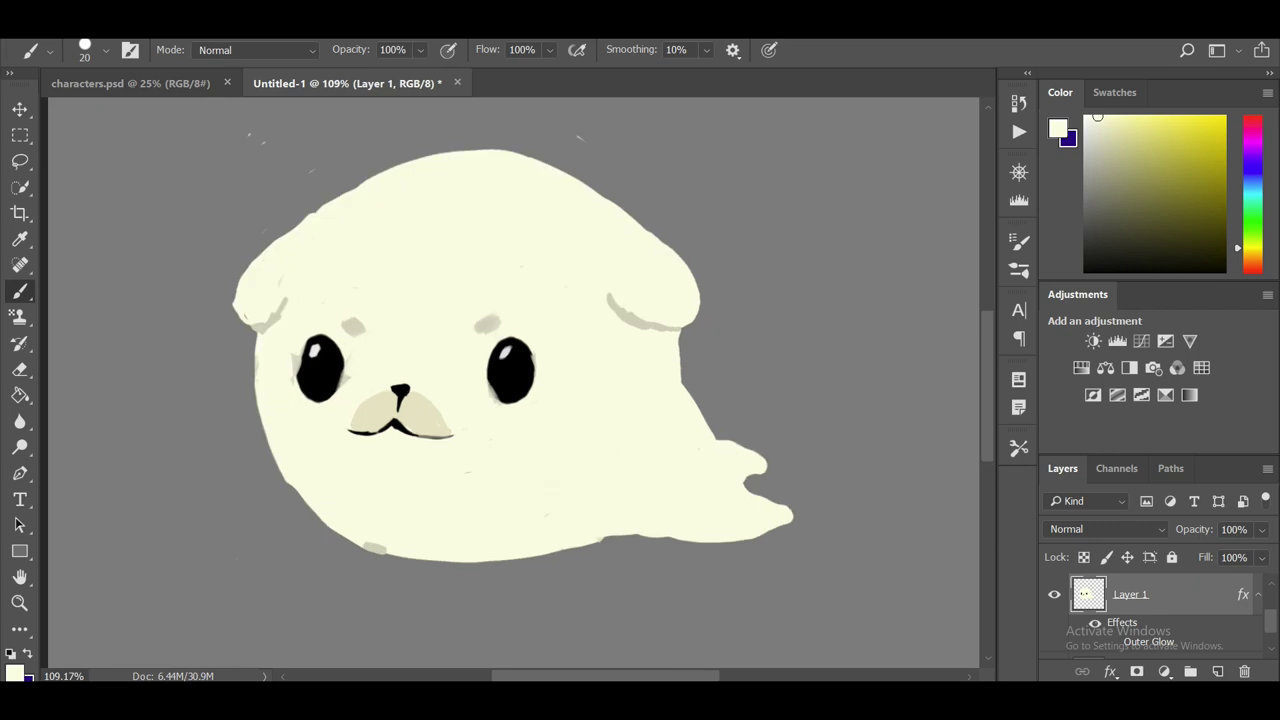
alt+click(620, 315)
drag(715, 435, 760, 465)
drag(500, 350, 599, 328)
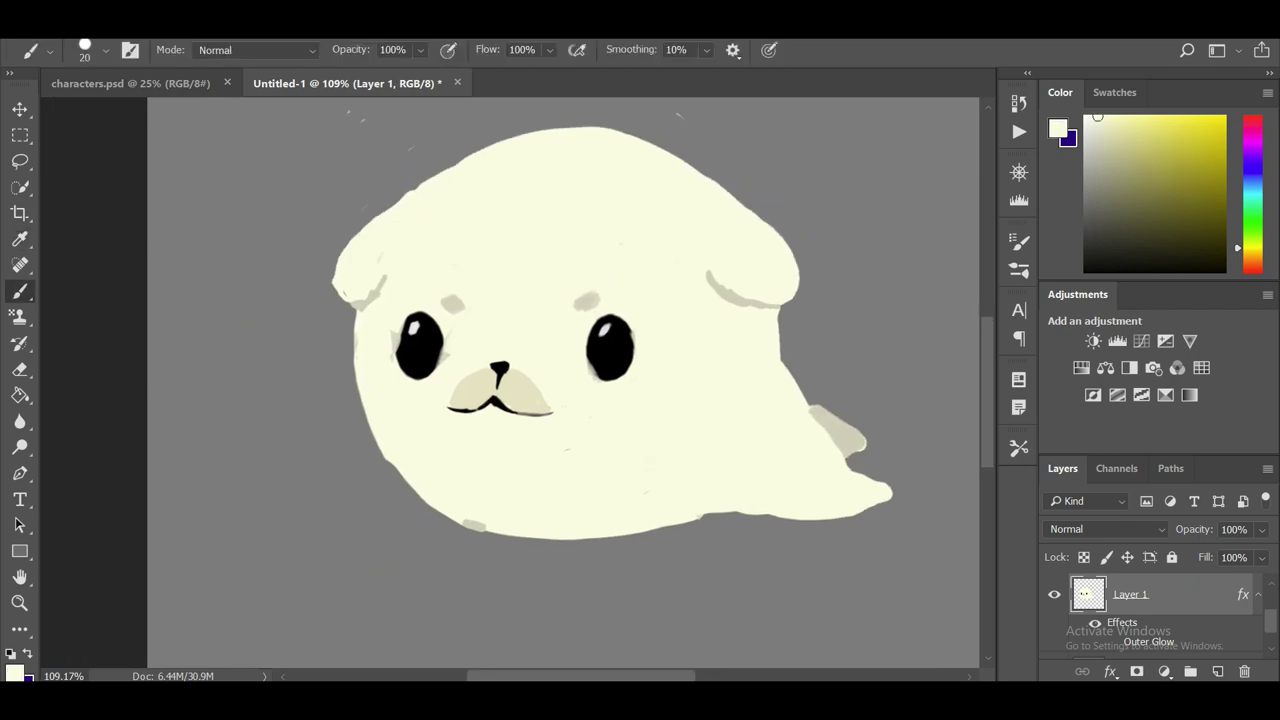
scroll(300, 500, down, 2)
scroll(300, 500, up, 2)
scroll(300, 500, down, 4)
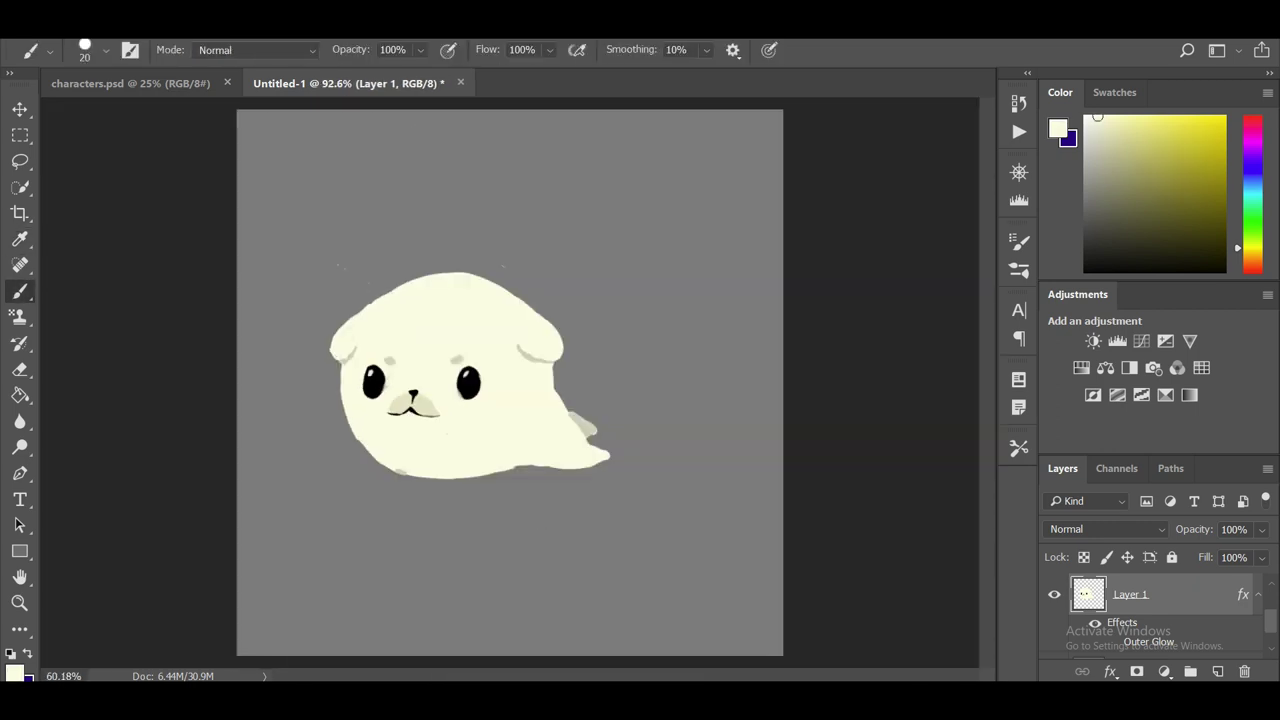
scroll(300, 500, up, 4)
click(1112, 642)
Erase the stray dots above the seal's head.
key(e)
scroll(500, 400, up, 2)
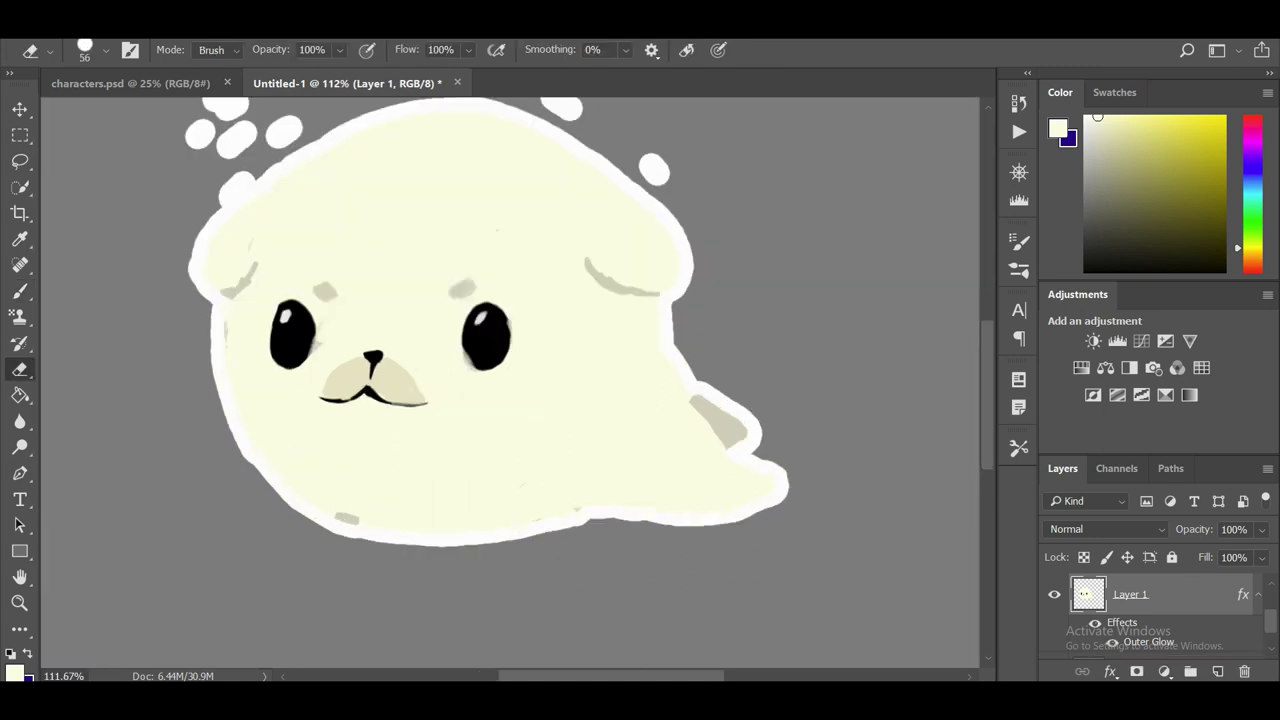
scroll(500, 400, up, 3)
drag(230, 240, 310, 270)
Paint beige shading across the seal's lower belly.
drag(500, 400, 556, 263)
key(b)
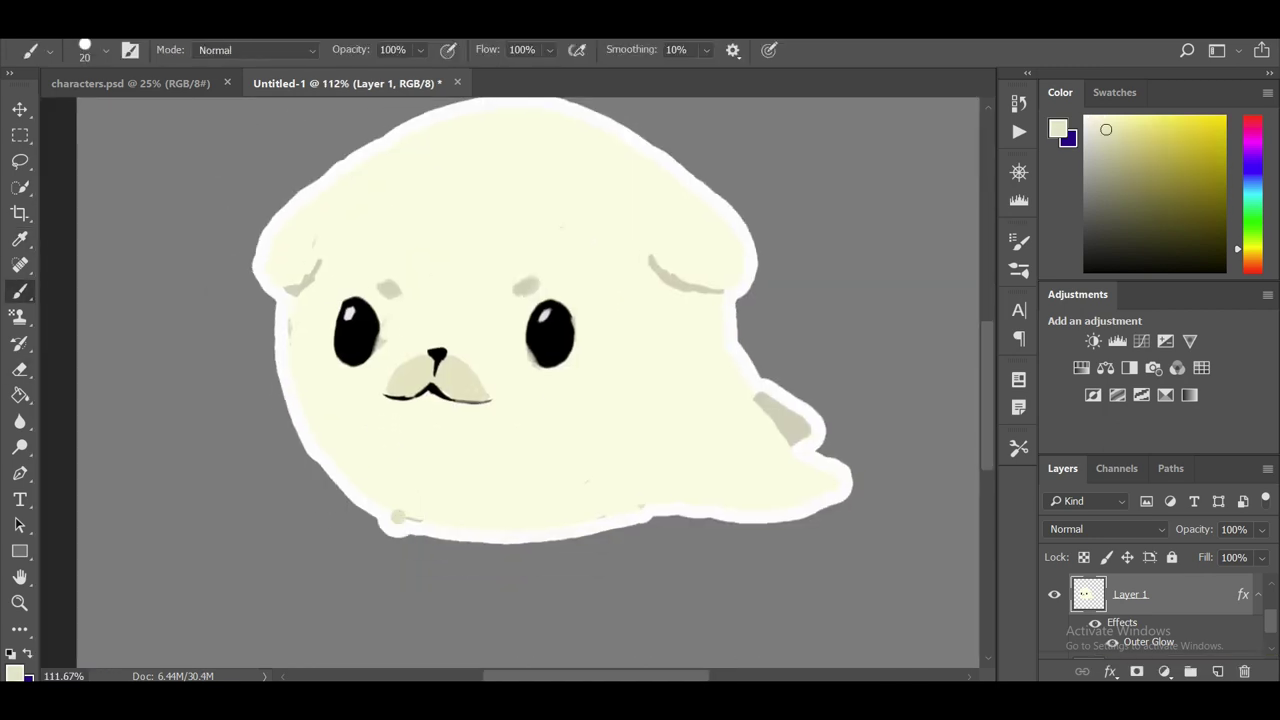
mouse_move(405, 510)
mouse_down()
mouse_move(540, 518)
mouse_move(380, 473)
mouse_move(575, 513)
mouse_move(650, 505)
mouse_up()
scroll(650, 505, down, 1)
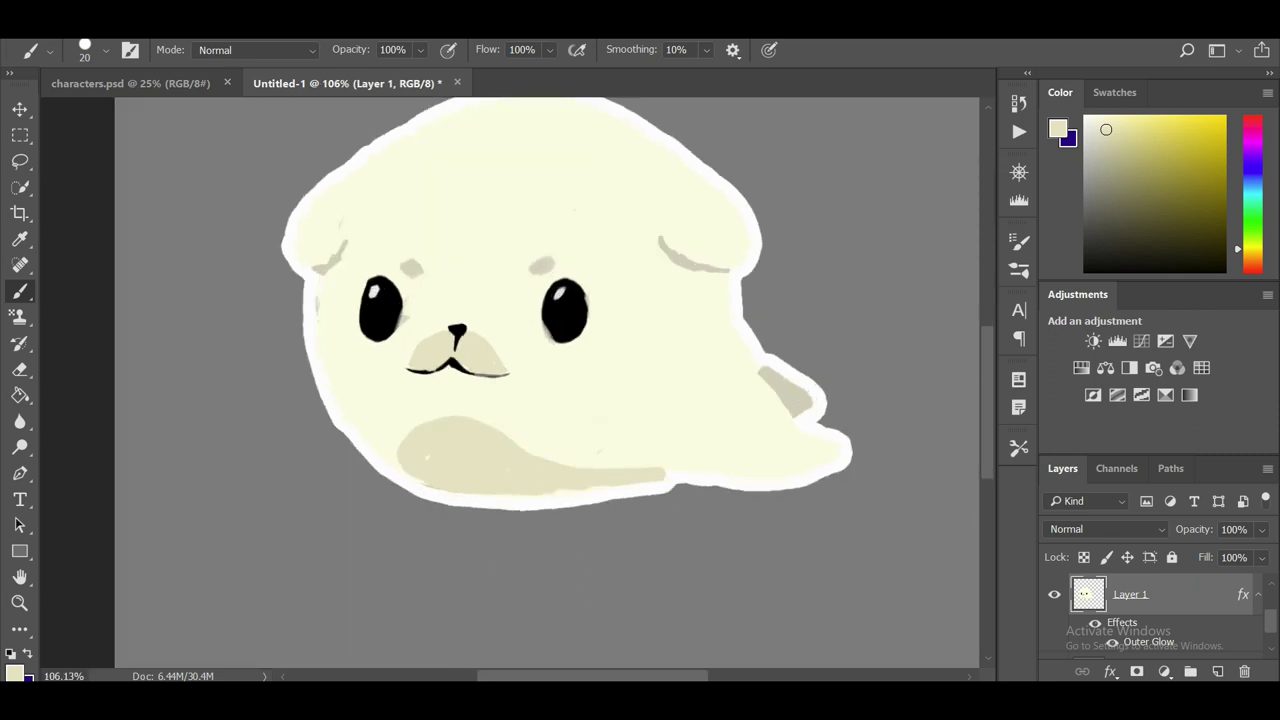
scroll(618, 356, down, 2)
scroll(618, 356, up, 3)
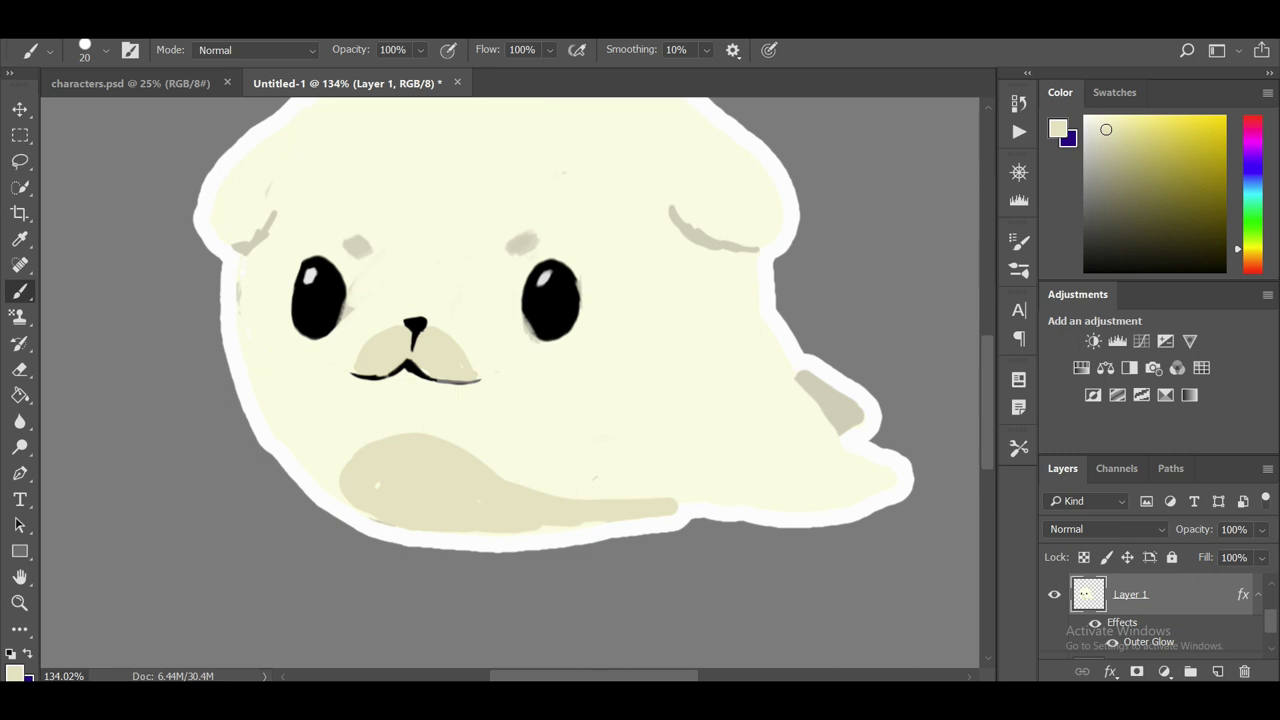
scroll(560, 330, down, 1)
Clip a new layer to the seal and start a tan outline along the head's top.
right_click(1130, 594)
right_click(357, 308)
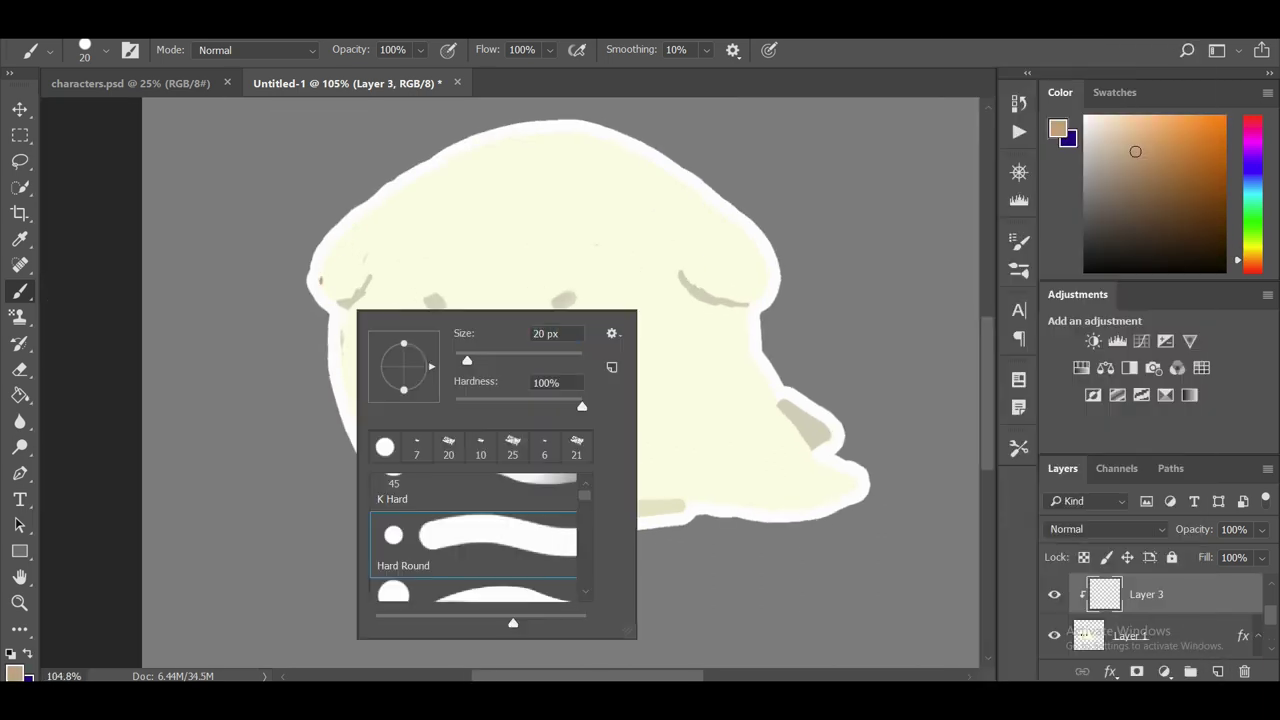
mouse_move(325, 297)
mouse_down()
mouse_move(419, 183)
mouse_move(602, 146)
mouse_move(748, 243)
mouse_up()
Finish the tan outline around the bottom and left, then lighten it by -27 in Hue/Saturation.
mouse_move(800, 498)
mouse_down()
mouse_move(546, 522)
mouse_move(368, 442)
mouse_move(336, 292)
mouse_up()
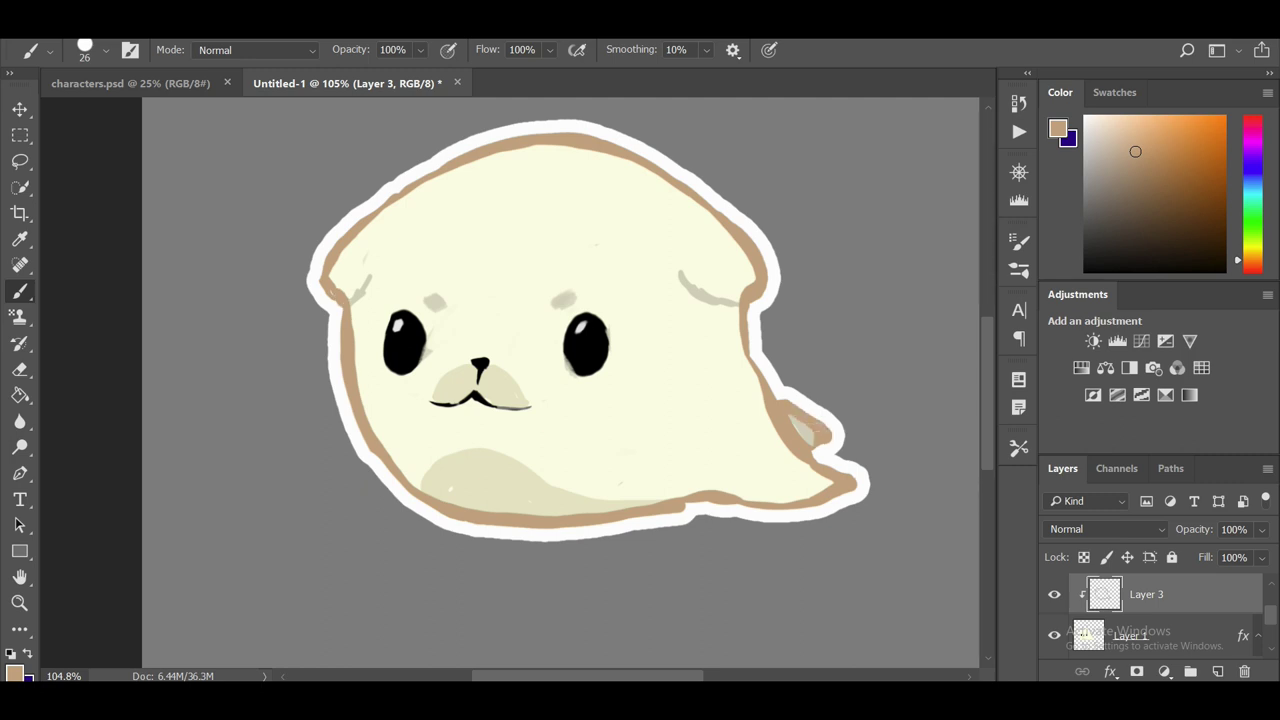
key(ctrl+u)
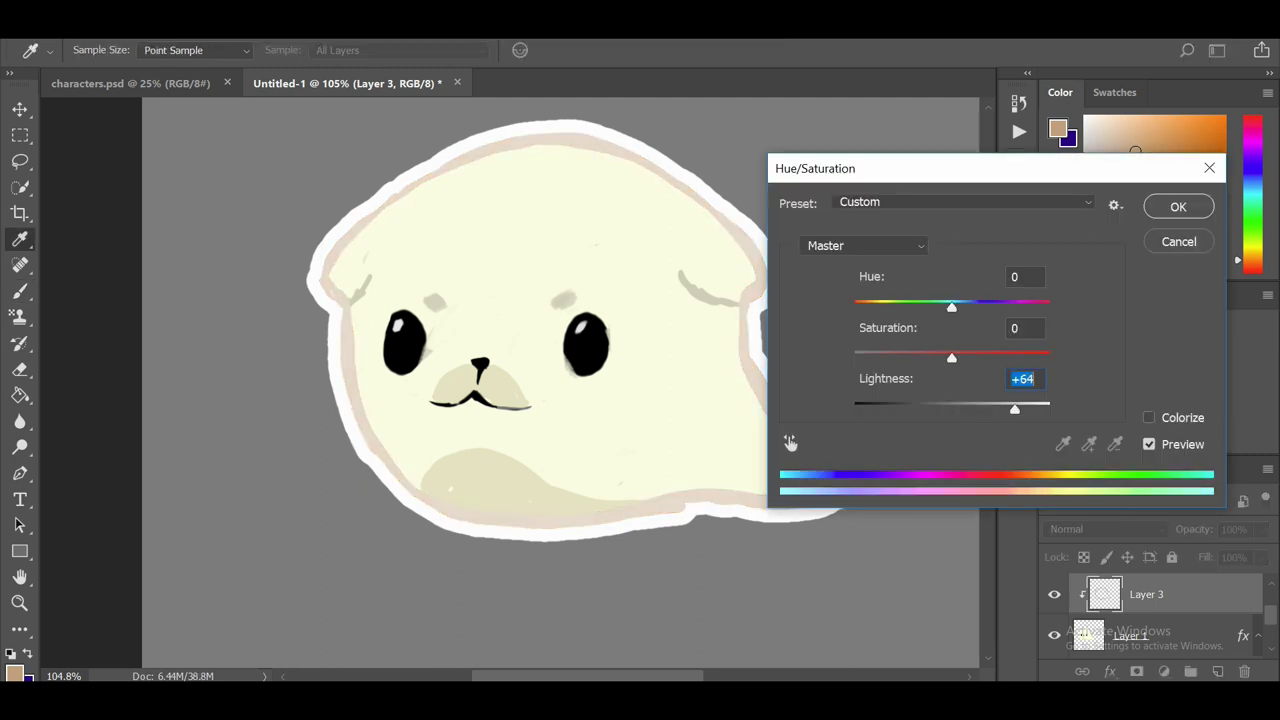
text(-27)
key(Return)
Dab a white highlight on the seal's head.
alt+click(751, 280)
click(481, 212)
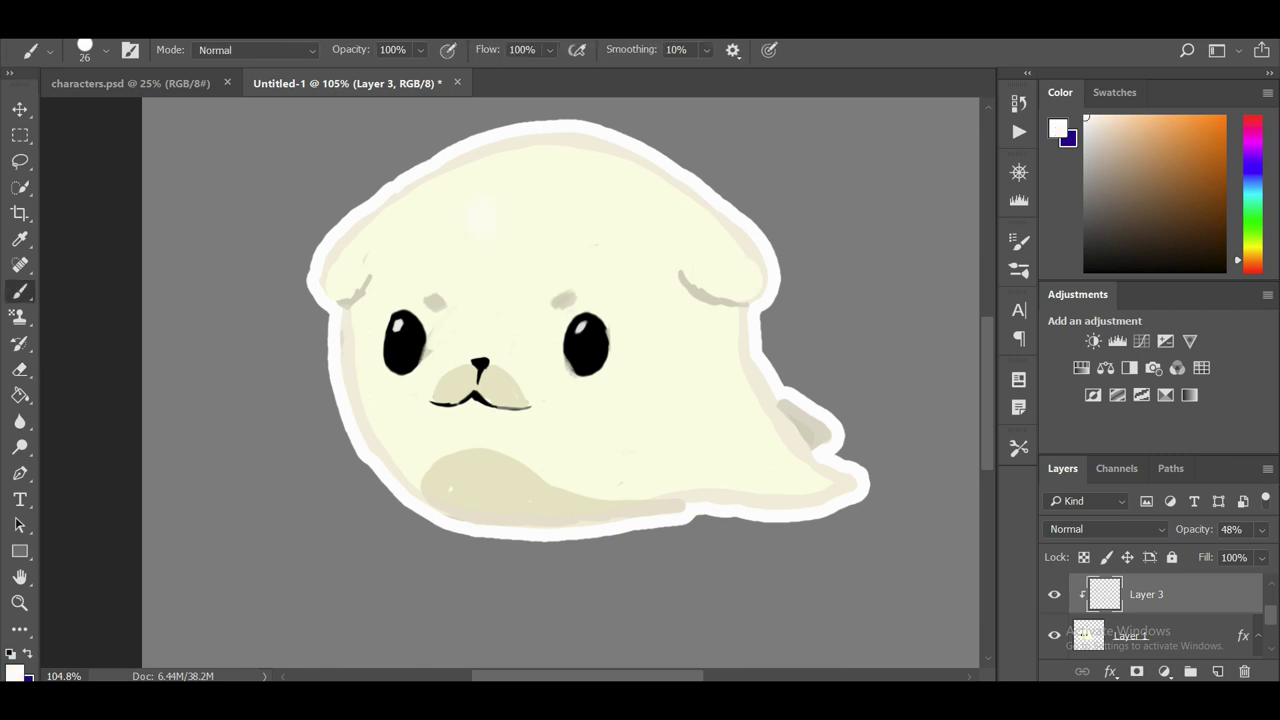
click(1164, 671)
Darken the seal's base layer slightly with Hue/Saturation Lightness -5.
click(1130, 635)
key(ctrl+u)
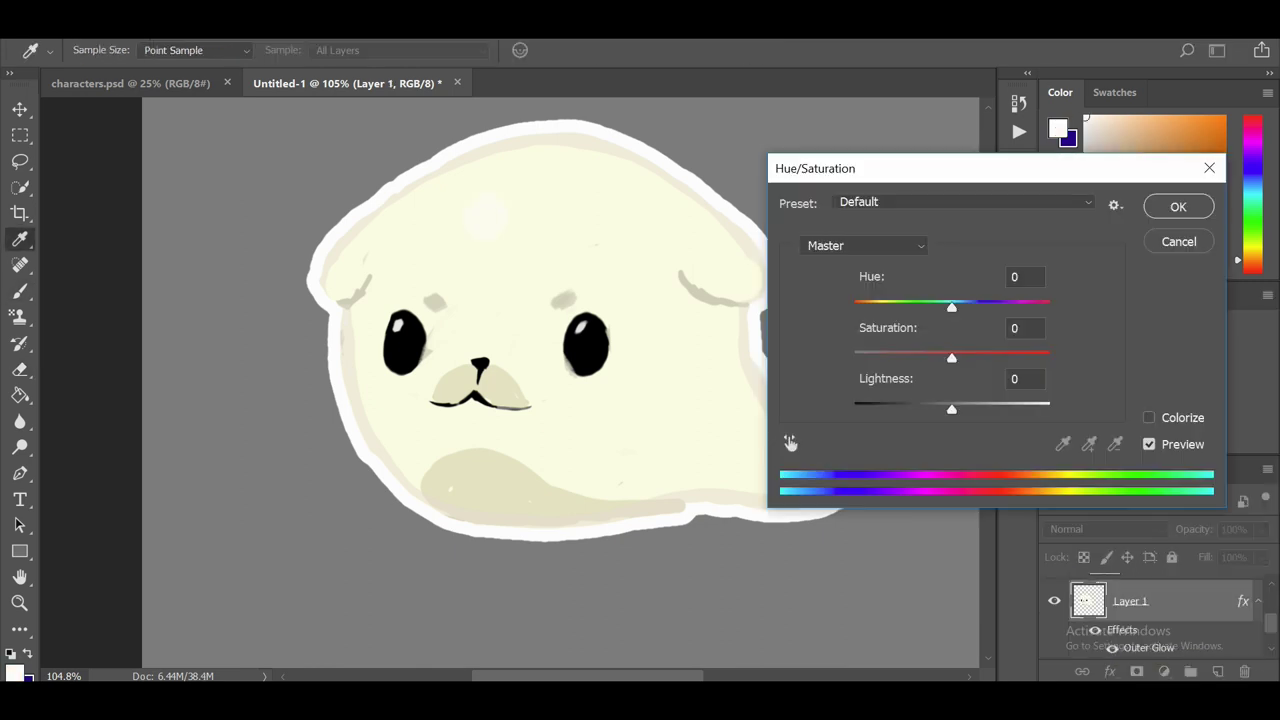
text(-5)
key(Return)
key(b)
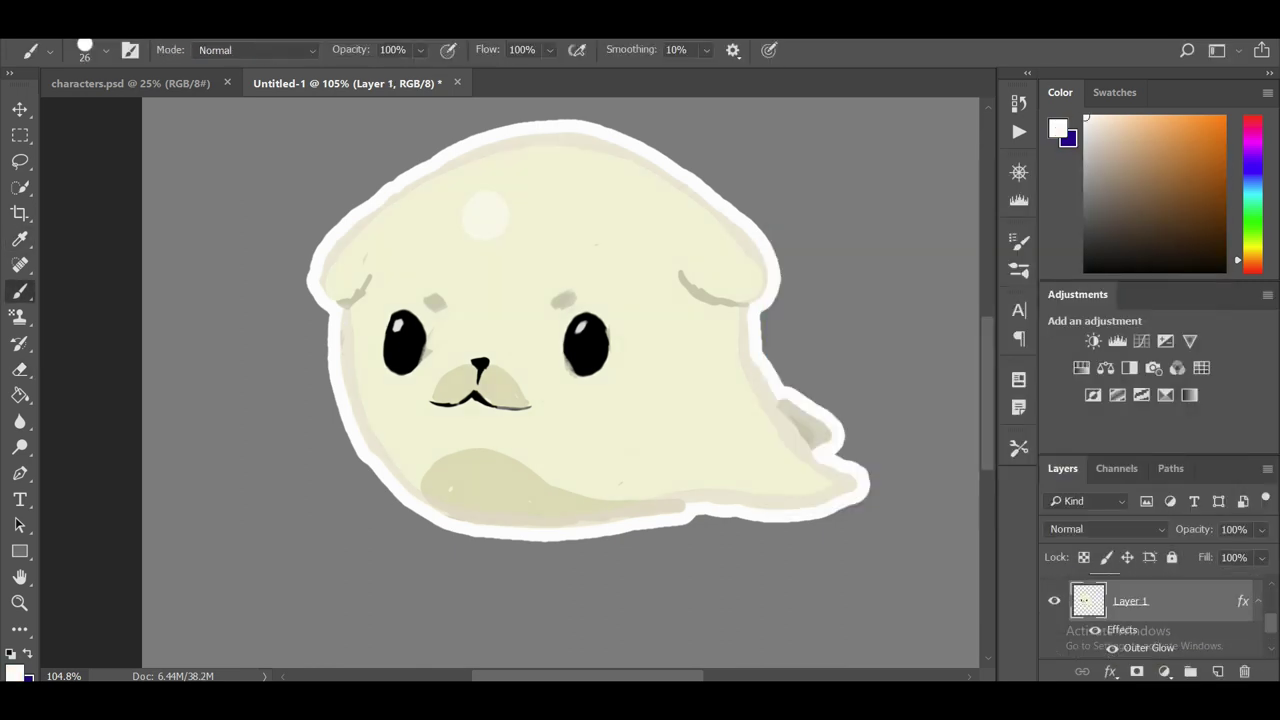
click(1114, 92)
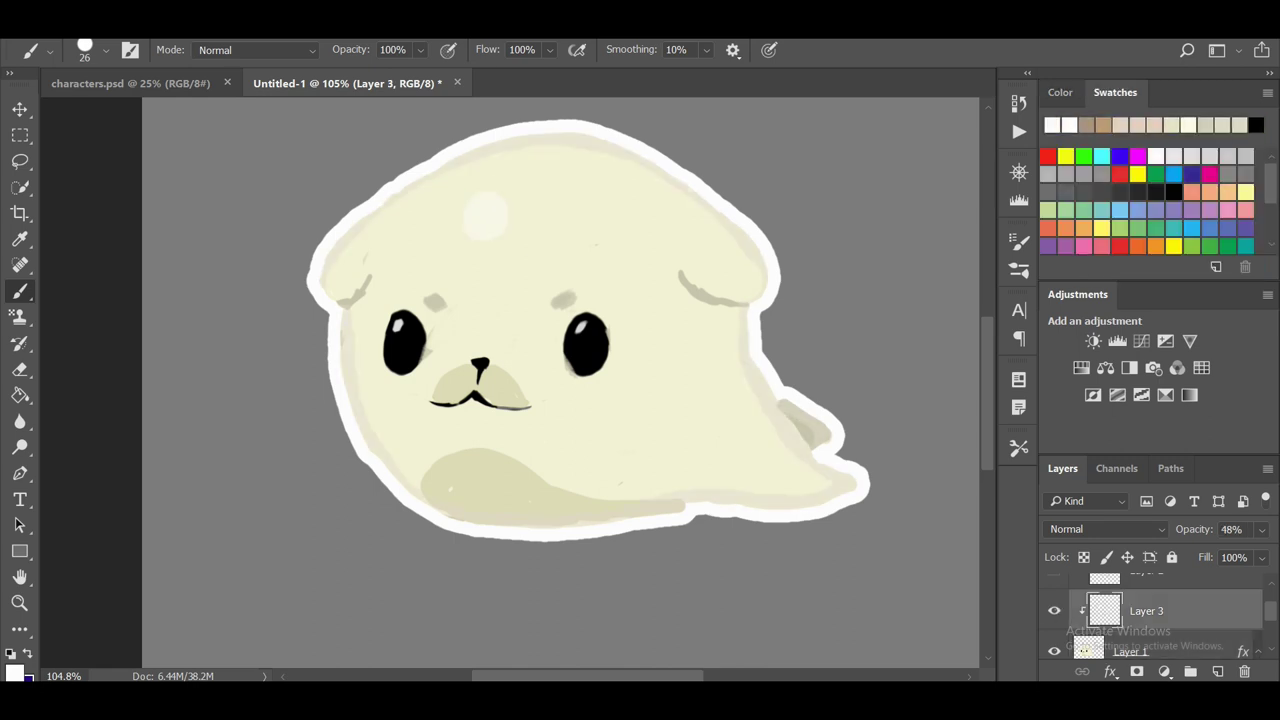
Add a new layer above the outline, release its clipping mask, and show the seal group.
click(1217, 671)
right_click(1188, 594)
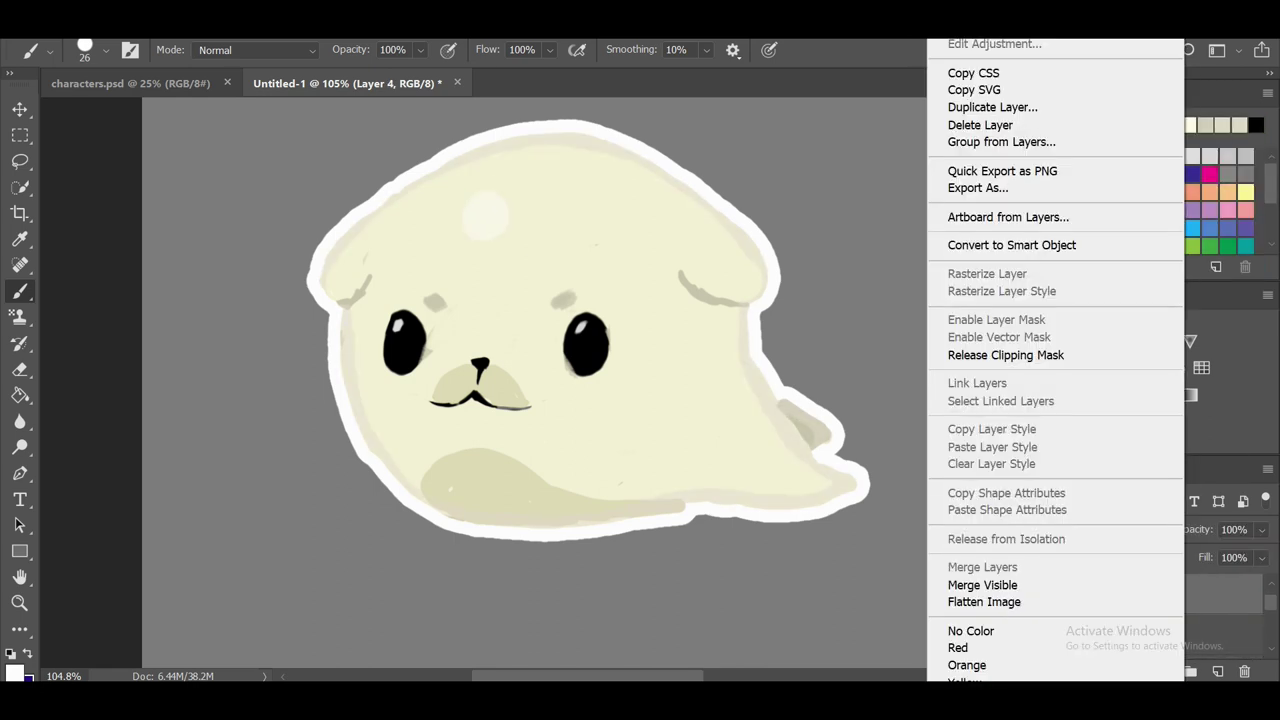
click(1000, 432)
scroll(376, 411, down, 5)
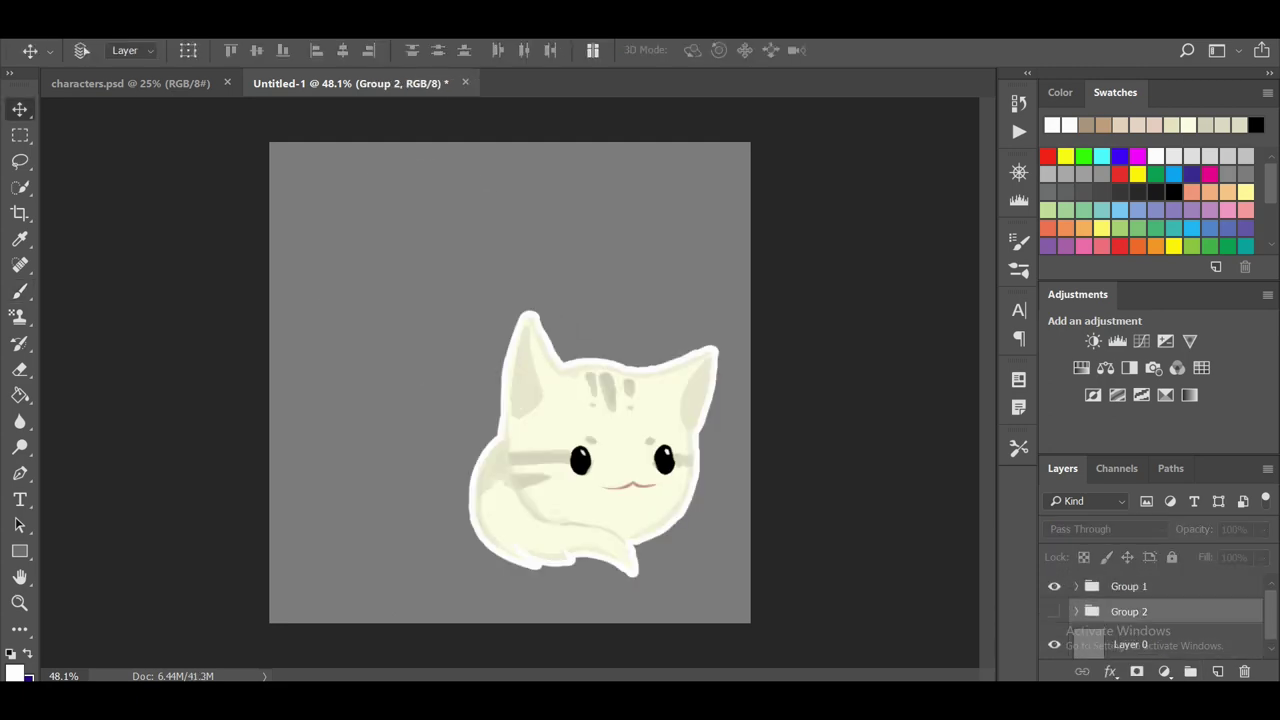
click(1054, 611)
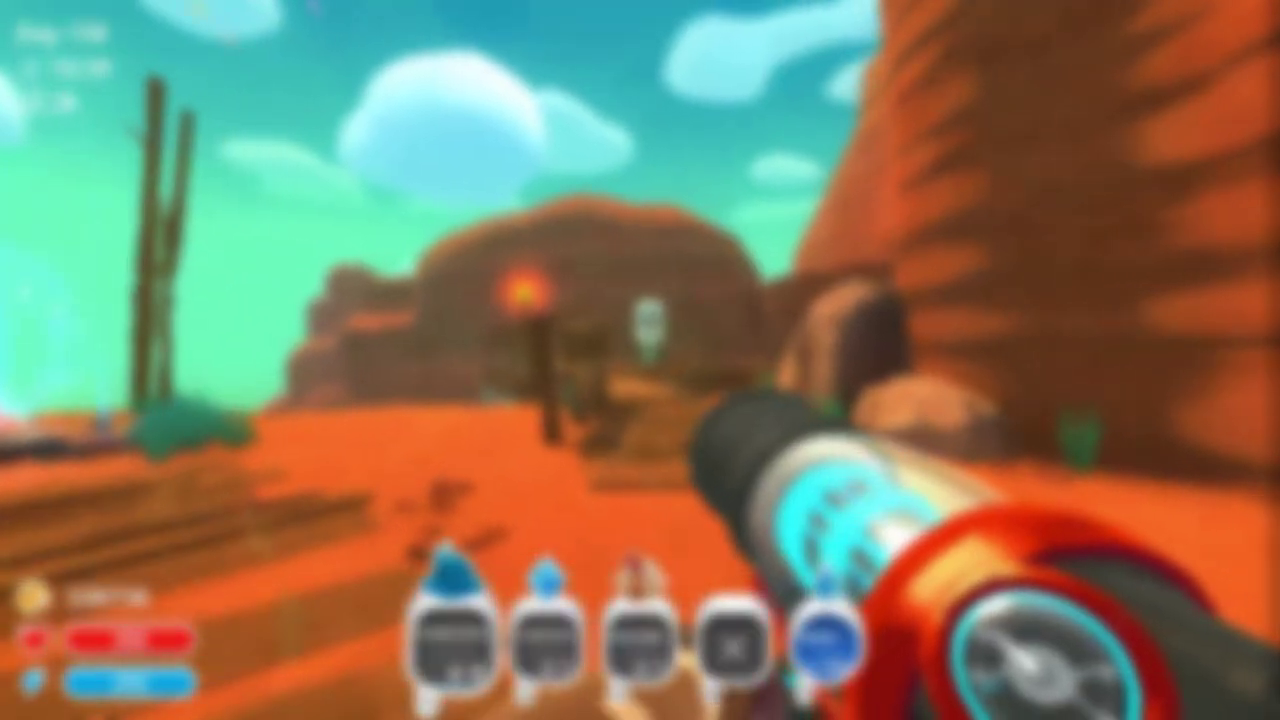